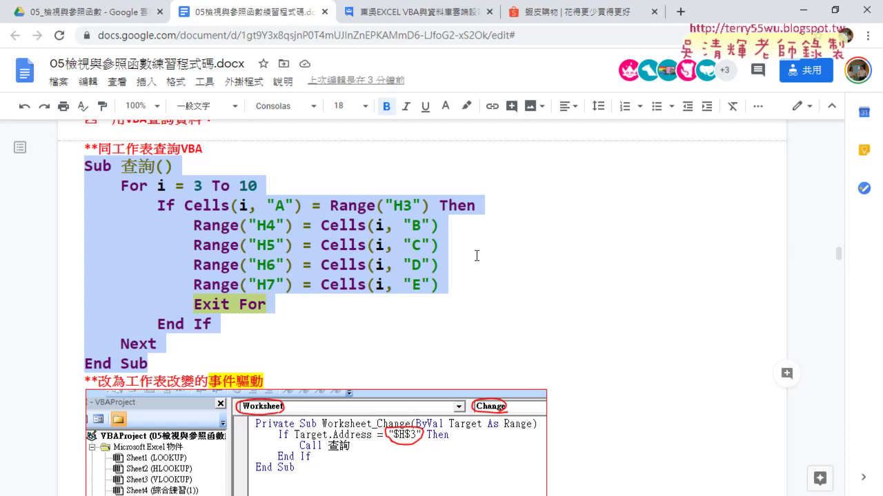
# Annotate the macro's For i = 3 To 10 loop and If Cells(i, "A") = Range("H3") condition, then clear the marks
pyautogui.moveTo(440, 225); pyautogui.dragTo(322, 227)
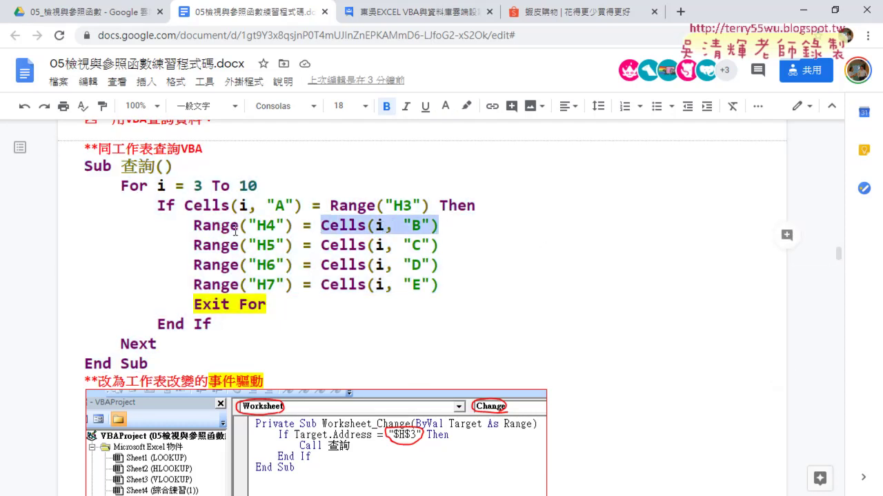
pyautogui.moveTo(455, 246); pyautogui.dragTo(321, 246)
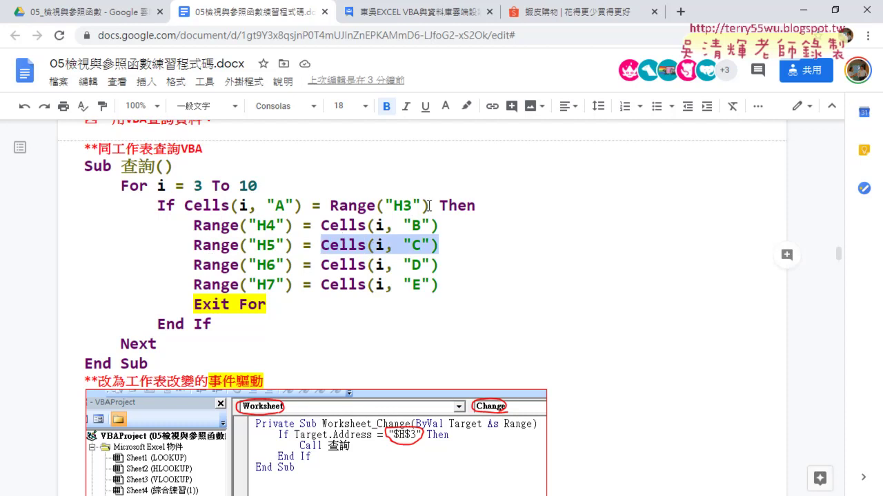
pyautogui.moveTo(429, 205); pyautogui.dragTo(183, 207)
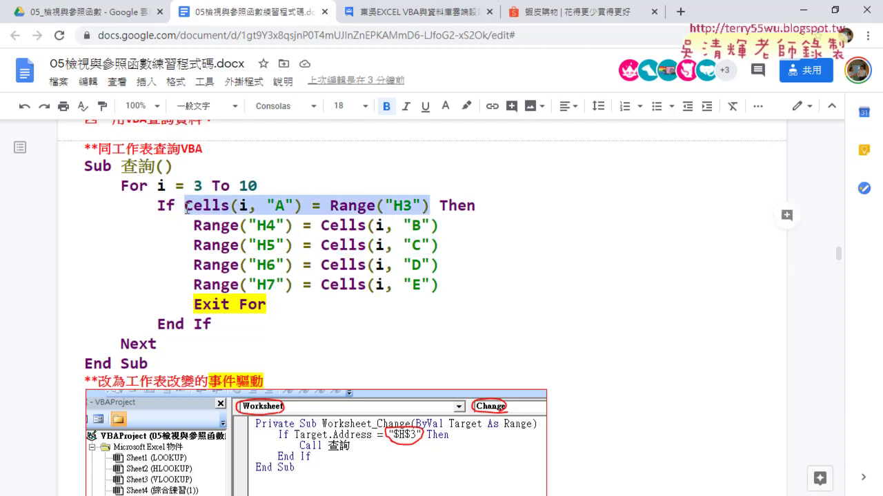
pyautogui.moveTo(121, 188); pyautogui.dragTo(256, 186)
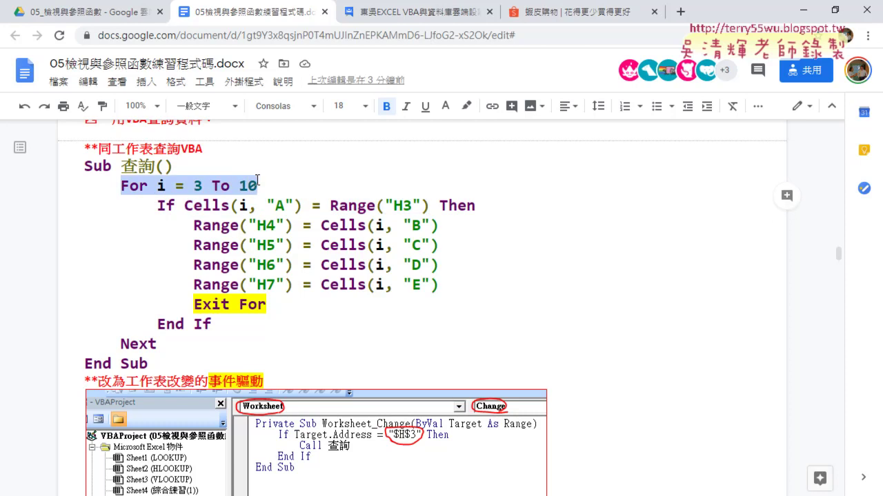
pyautogui.click(184, 206)
pyautogui.moveTo(184, 205)
pyautogui.mouseDown()
pyautogui.moveTo(429, 205)
pyautogui.moveTo(321, 226)
pyautogui.mouseUp()
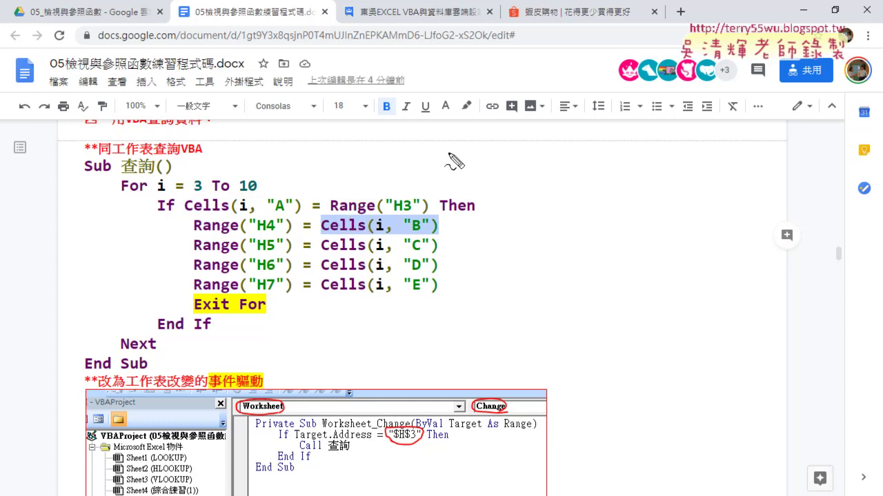
pyautogui.moveTo(309, 200)
pyautogui.mouseDown()
pyautogui.moveTo(327, 218)
pyautogui.moveTo(303, 237)
pyautogui.mouseUp()
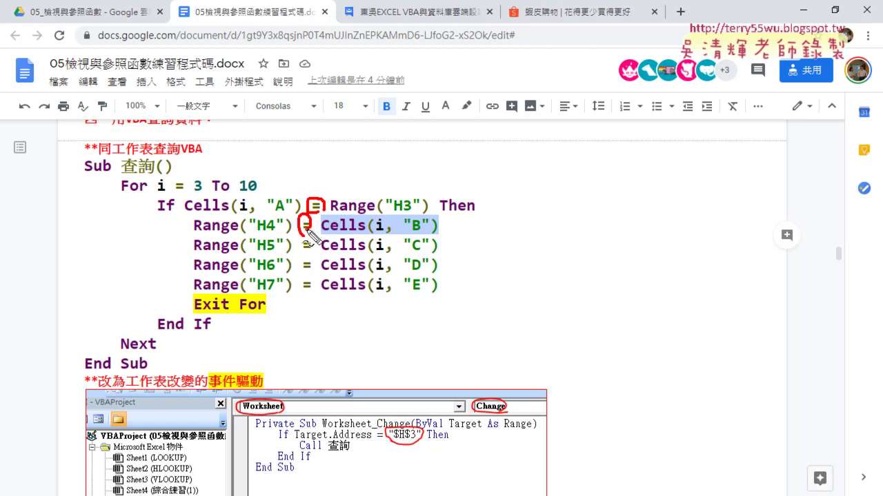
pyautogui.moveTo(362, 215); pyautogui.dragTo(235, 226)
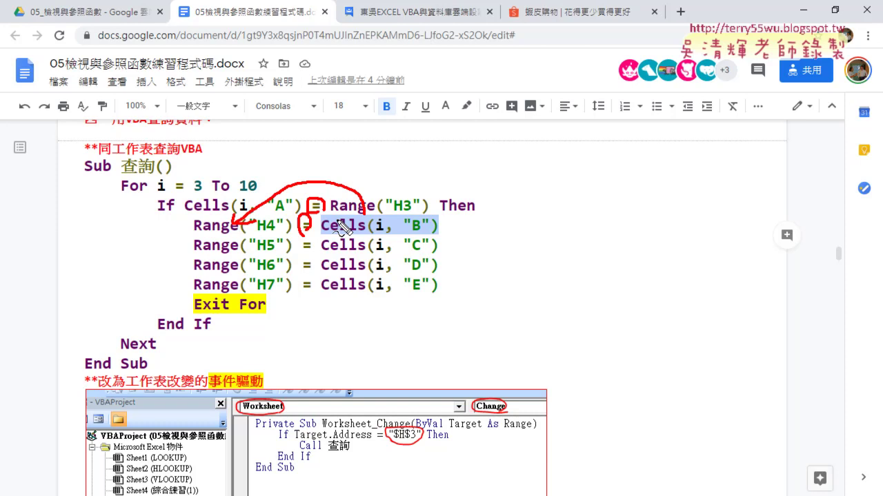
pyautogui.press('Escape')
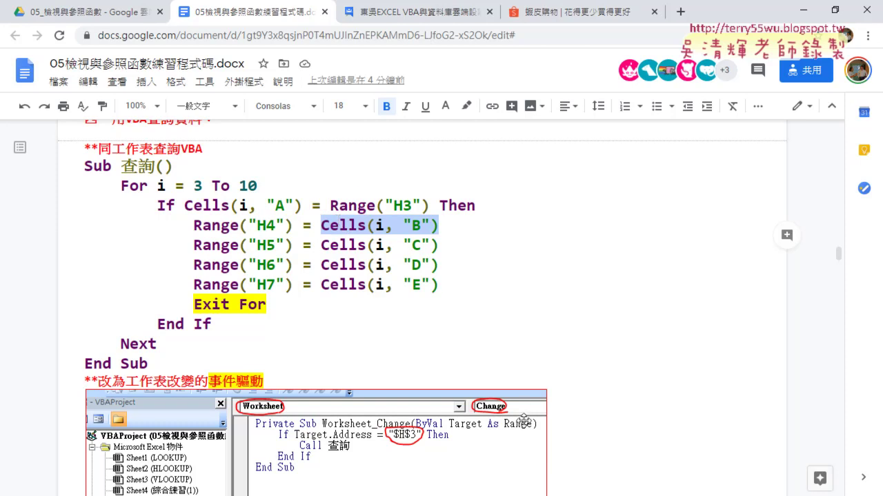
# Highlight Target.Address in the event macro, then open 範例_VLOOKUP人事考評管理系統 from the example folder
pyautogui.scroll(-4, 445, 477)
pyautogui.scroll(-1, 345, 345)
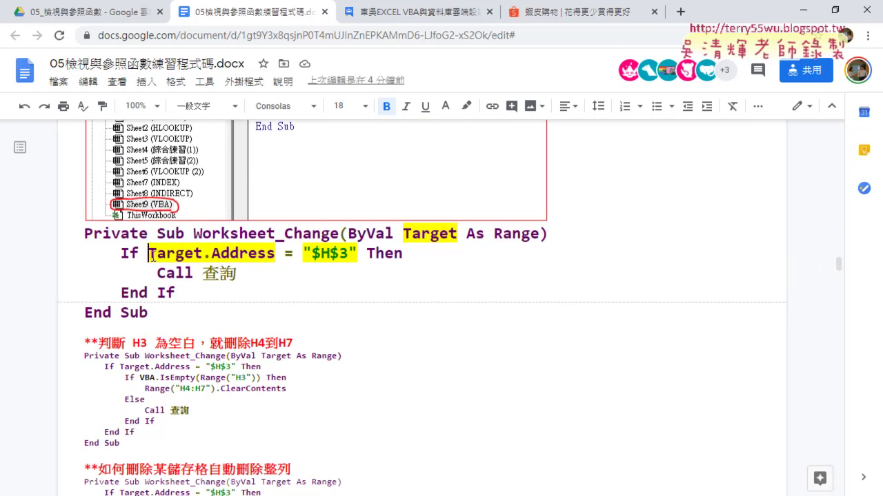
pyautogui.moveTo(149, 254); pyautogui.dragTo(270, 254)
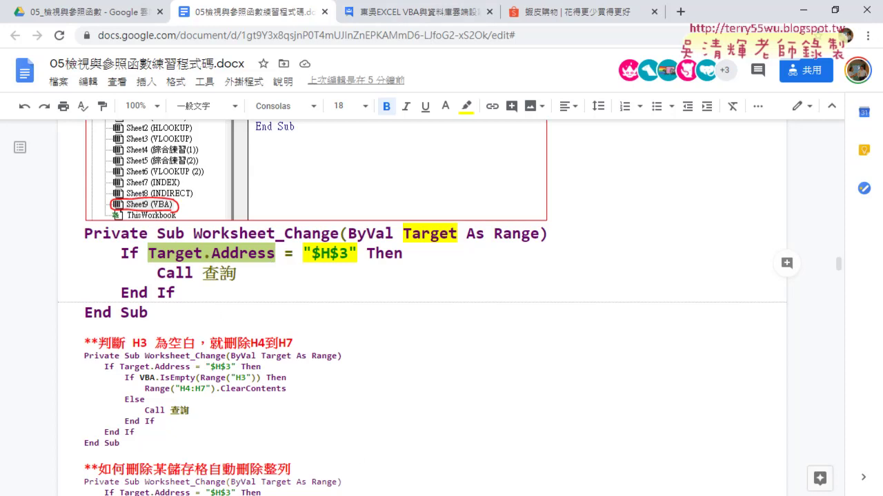
pyautogui.hotkey('alt', 'Tab')
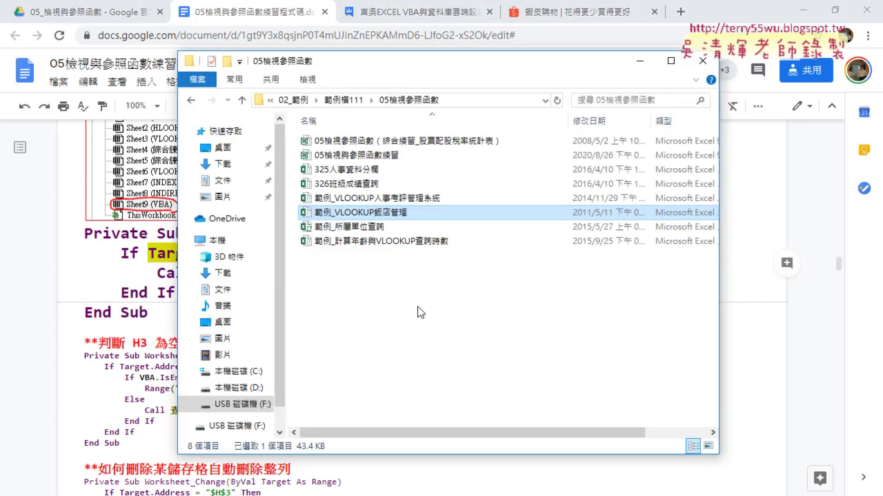
pyautogui.click(403, 204)
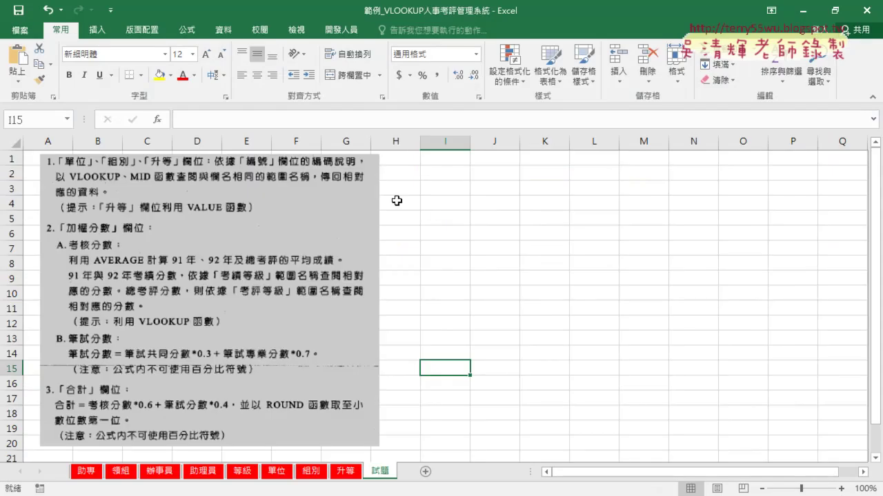
# Widen 助專 column A to show codes like 1-108-A-01, check the 單位 sheet, and mark code 108
pyautogui.click(82, 474)
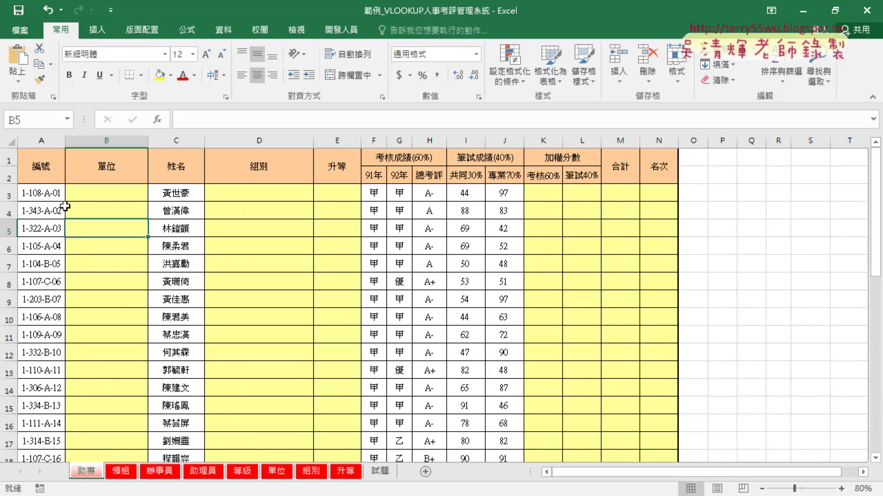
pyautogui.moveTo(64, 140); pyautogui.dragTo(91, 140)
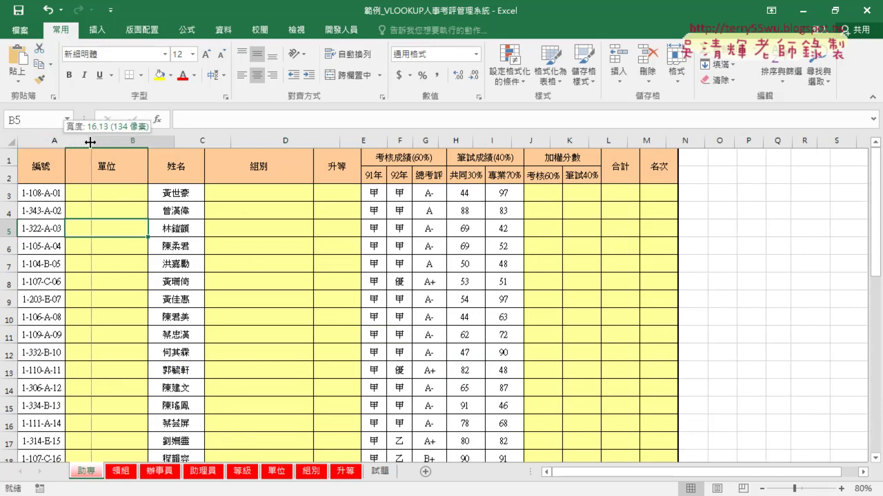
pyautogui.click(73, 193)
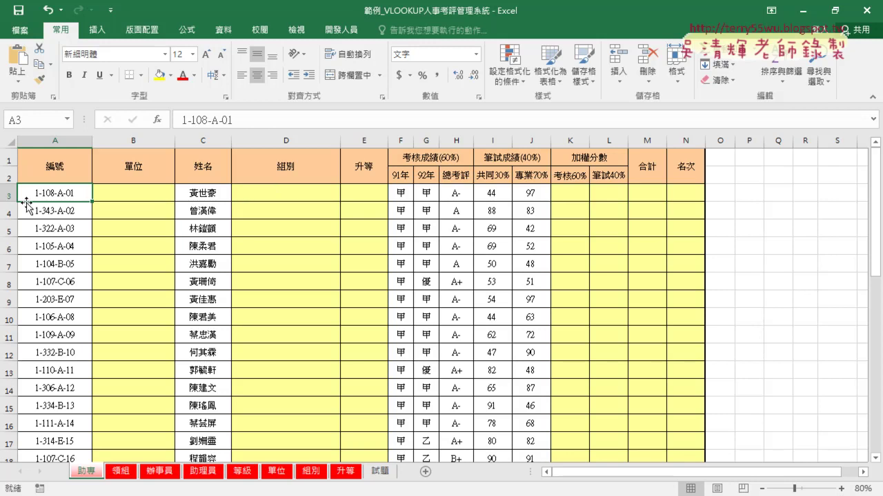
pyautogui.click(278, 472)
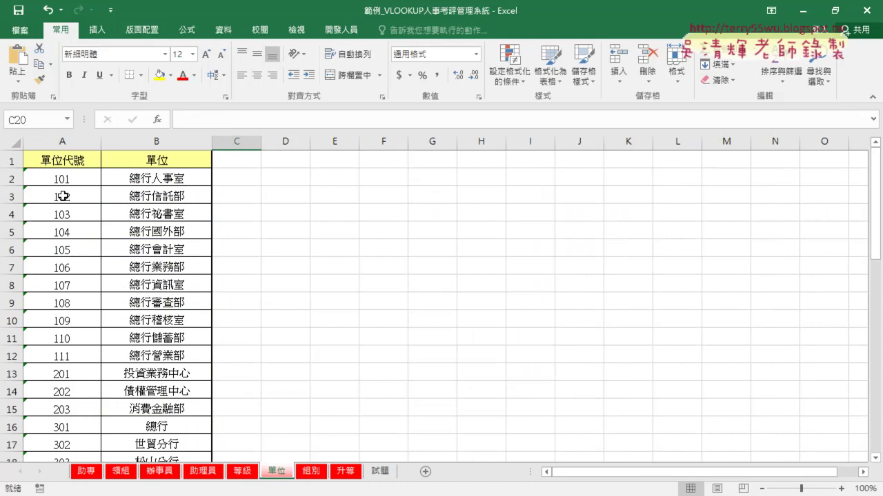
pyautogui.click(87, 473)
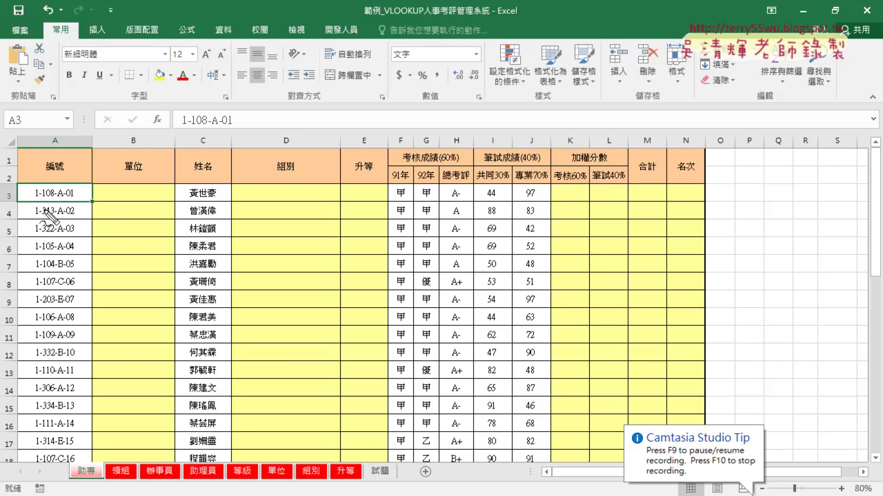
pyautogui.moveTo(42, 198)
pyautogui.mouseDown()
pyautogui.moveTo(55, 197)
pyautogui.moveTo(69, 167)
pyautogui.moveTo(145, 187)
pyautogui.moveTo(152, 181)
pyautogui.mouseUp()
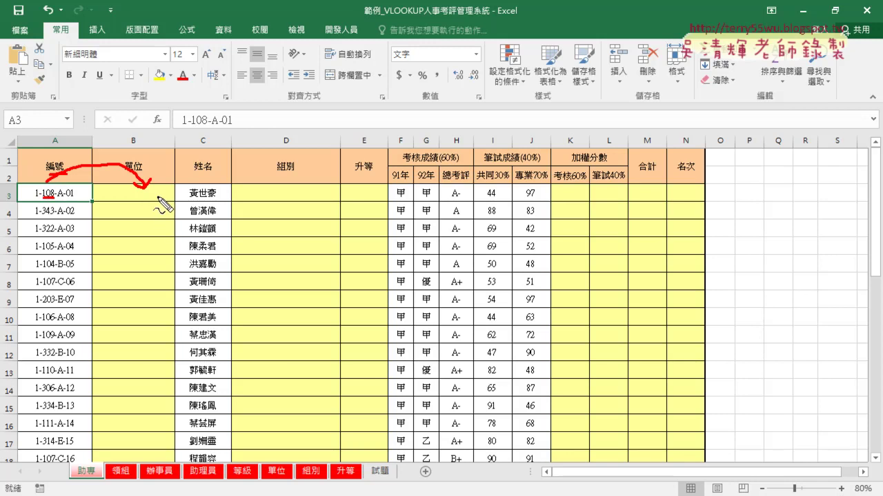
pyautogui.moveTo(160, 198); pyautogui.dragTo(305, 455)
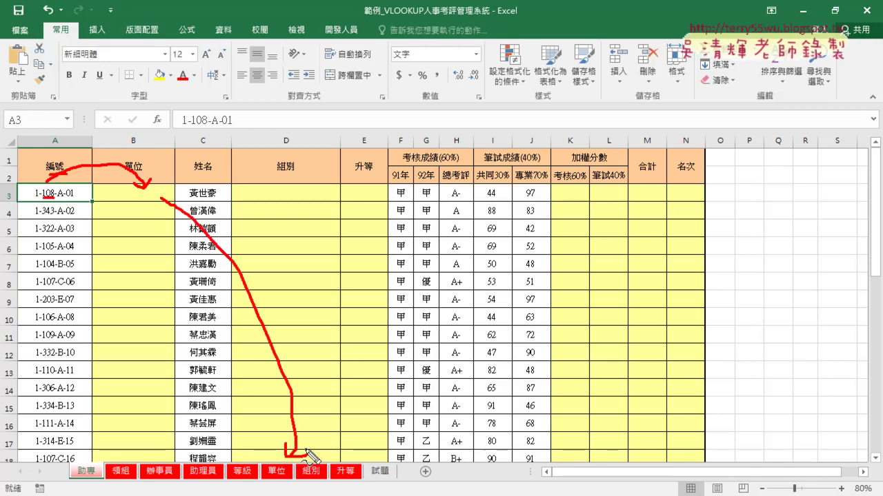
pyautogui.press('Escape')
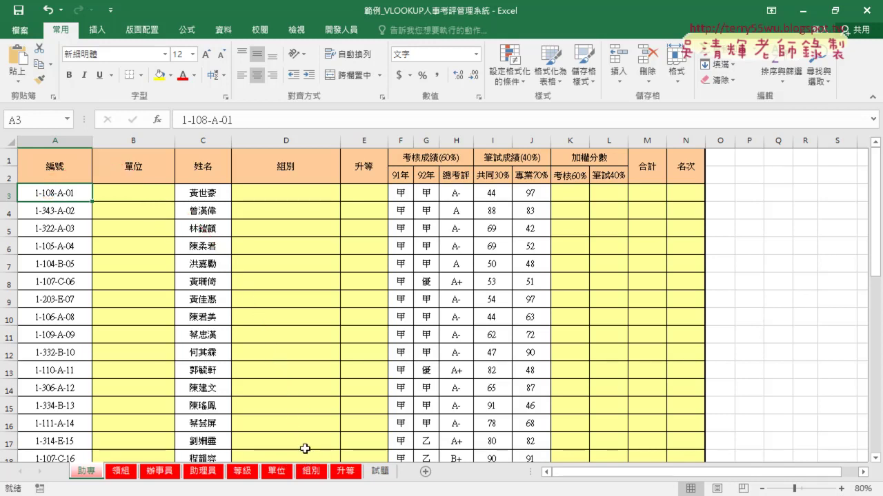
pyautogui.click(280, 474)
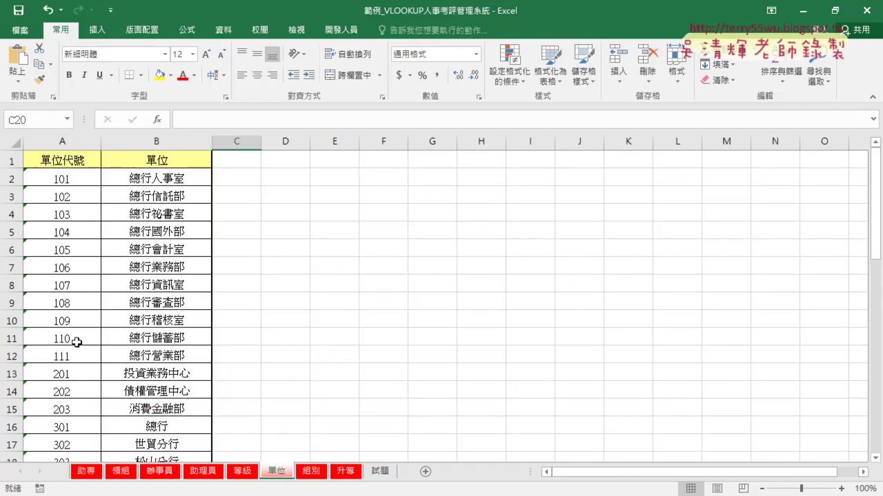
pyautogui.click(75, 301)
pyautogui.click(158, 295)
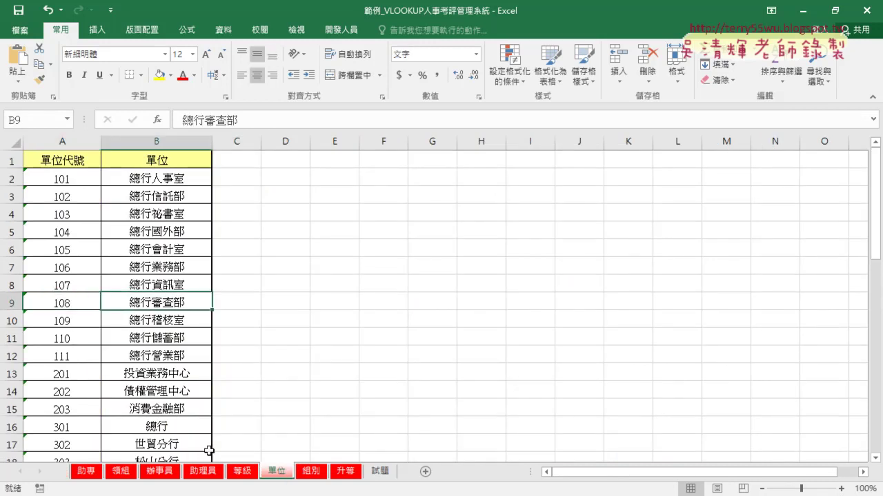
pyautogui.click(87, 472)
pyautogui.click(121, 192)
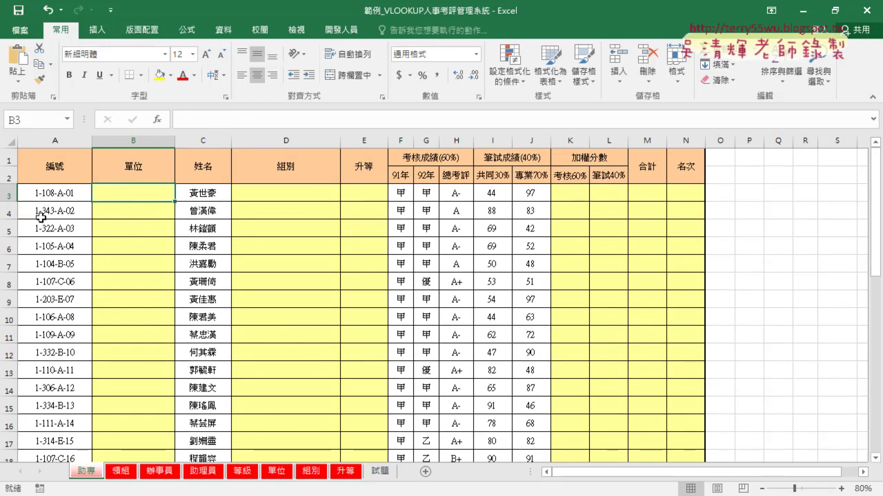
pyautogui.click(297, 192)
pyautogui.click(311, 472)
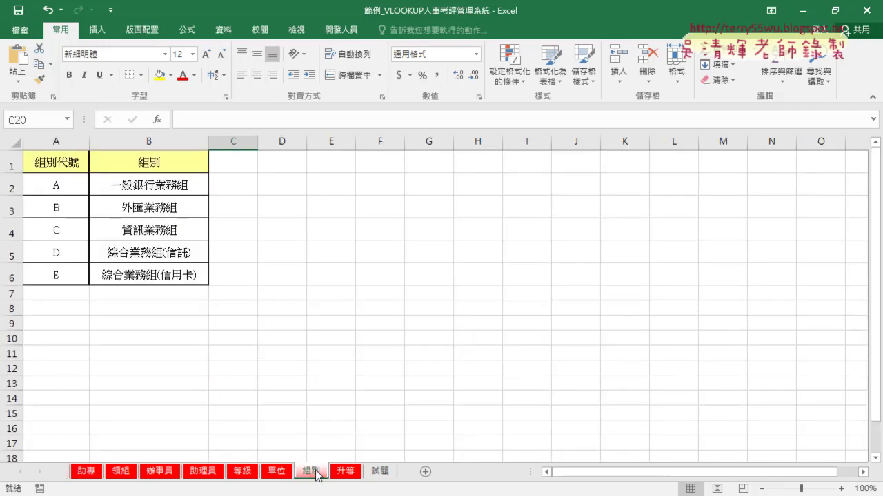
pyautogui.moveTo(62, 186); pyautogui.dragTo(59, 267)
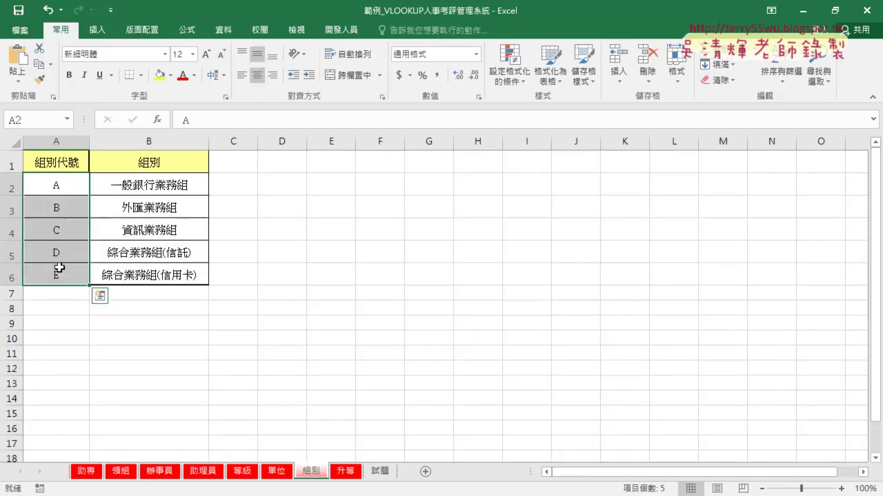
pyautogui.click(86, 472)
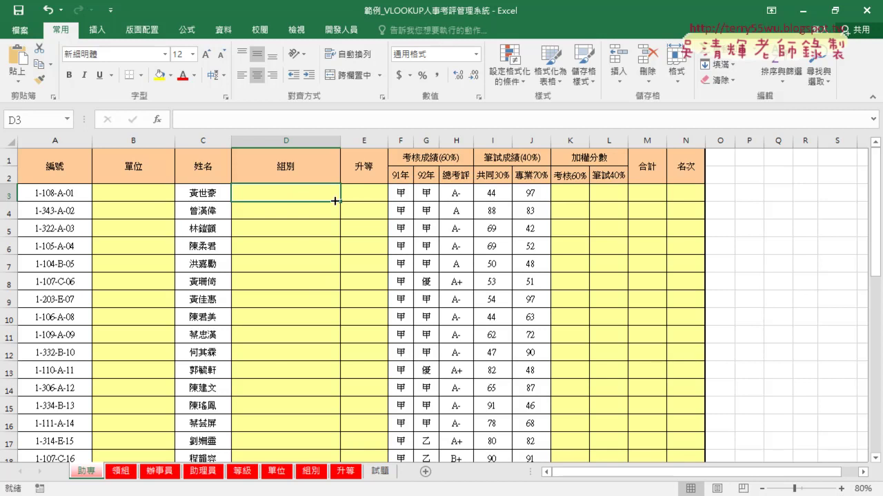
pyautogui.click(377, 201)
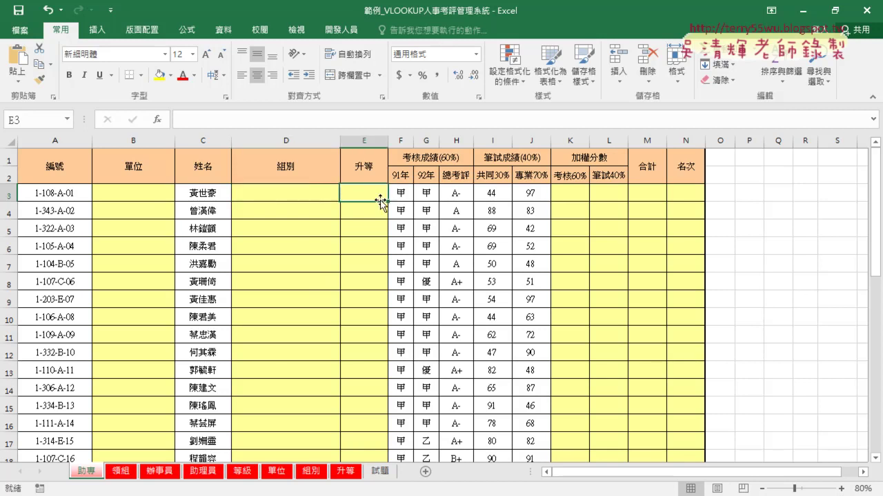
pyautogui.click(347, 475)
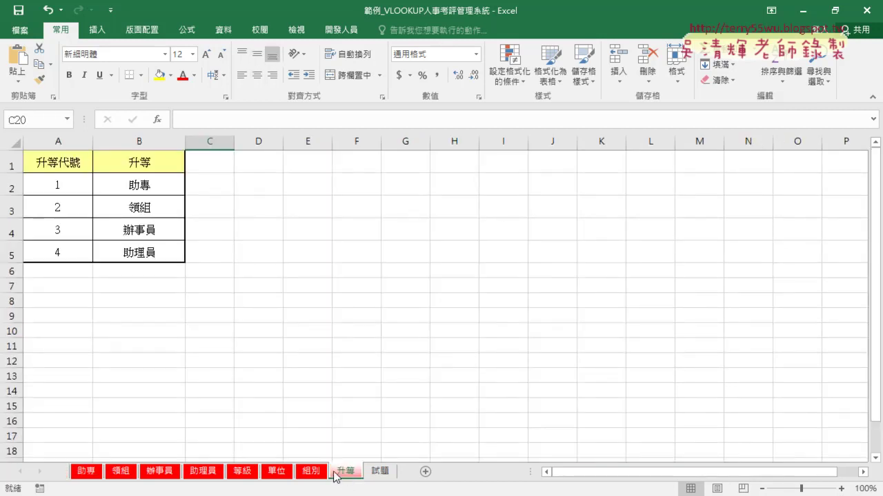
pyautogui.click(95, 473)
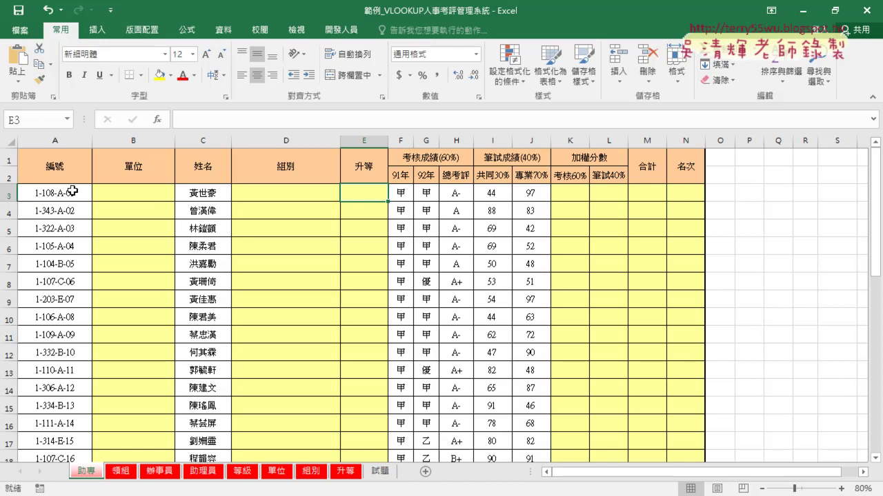
pyautogui.click(350, 474)
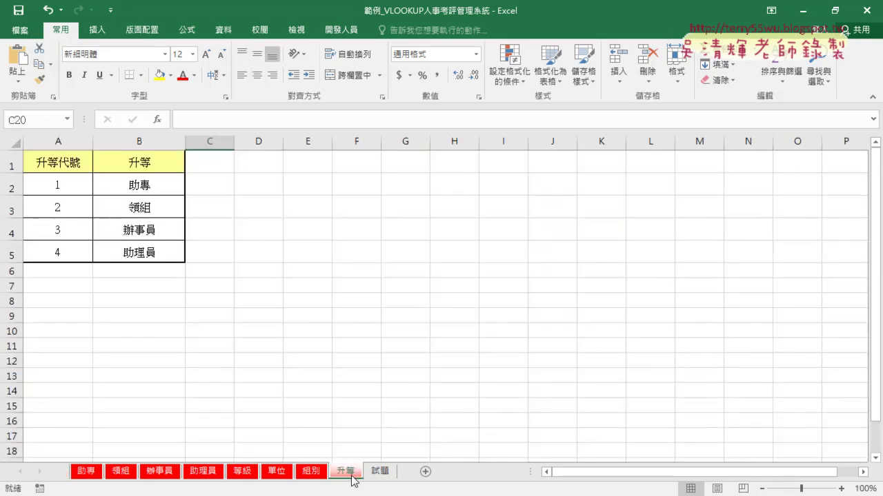
pyautogui.moveTo(52, 191); pyautogui.dragTo(67, 247)
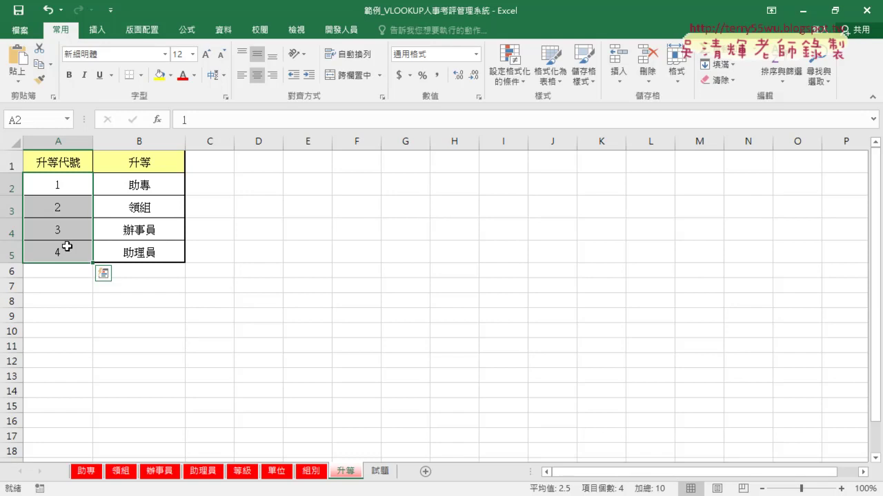
pyautogui.click(74, 183)
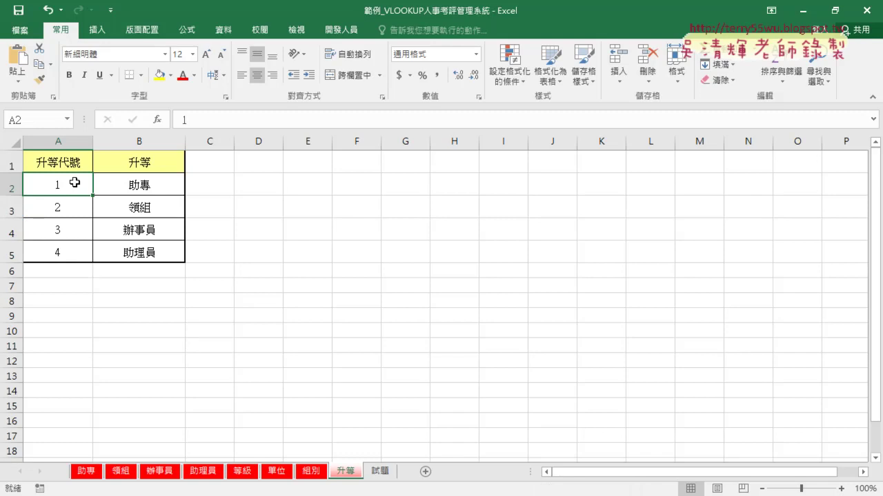
pyautogui.click(83, 473)
pyautogui.click(84, 473)
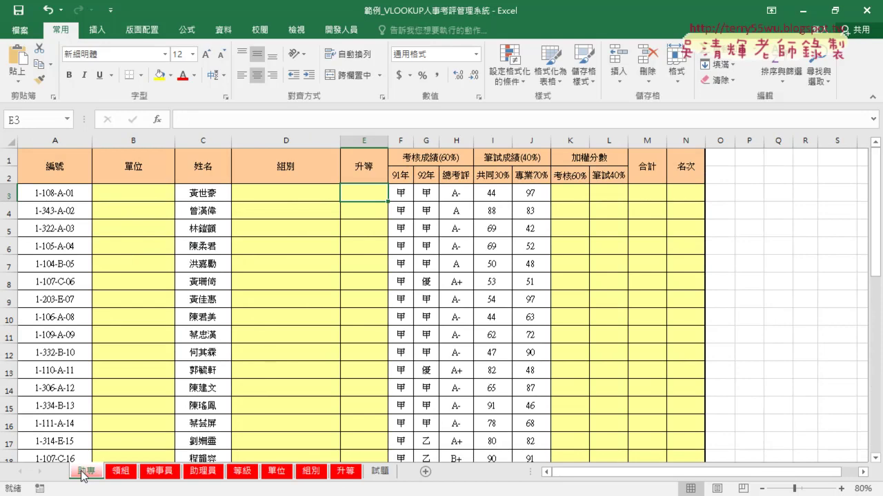
pyautogui.click(573, 195)
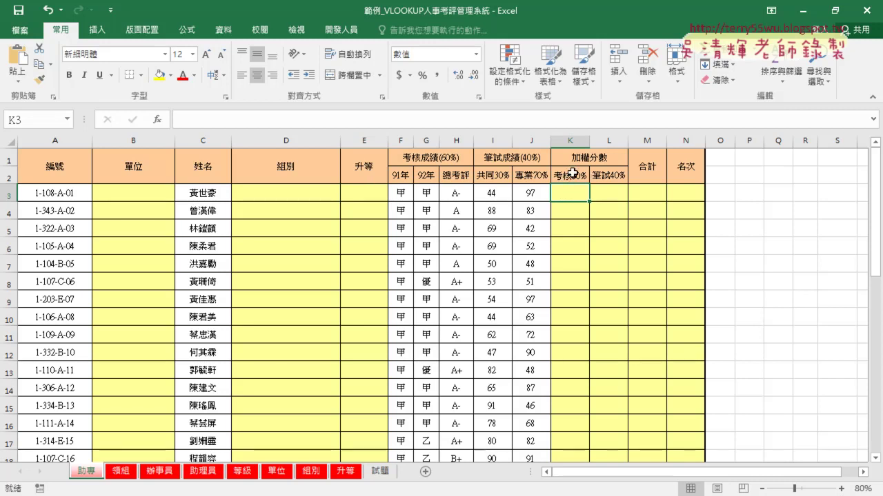
pyautogui.click(567, 177)
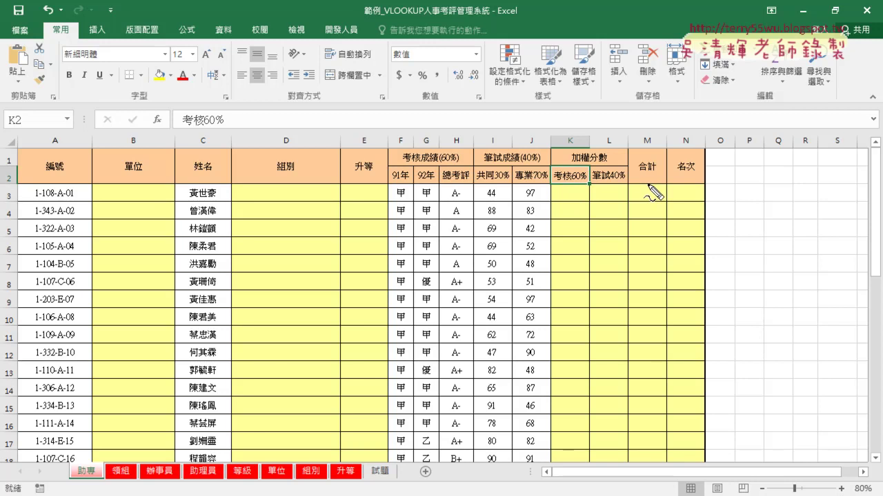
pyautogui.moveTo(553, 184); pyautogui.dragTo(573, 180)
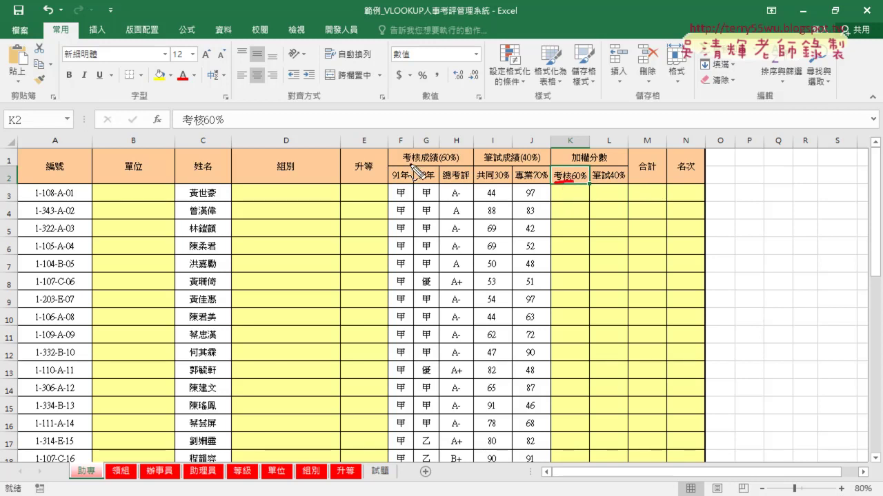
pyautogui.moveTo(398, 165); pyautogui.dragTo(422, 163)
pyautogui.moveTo(393, 197); pyautogui.dragTo(462, 199)
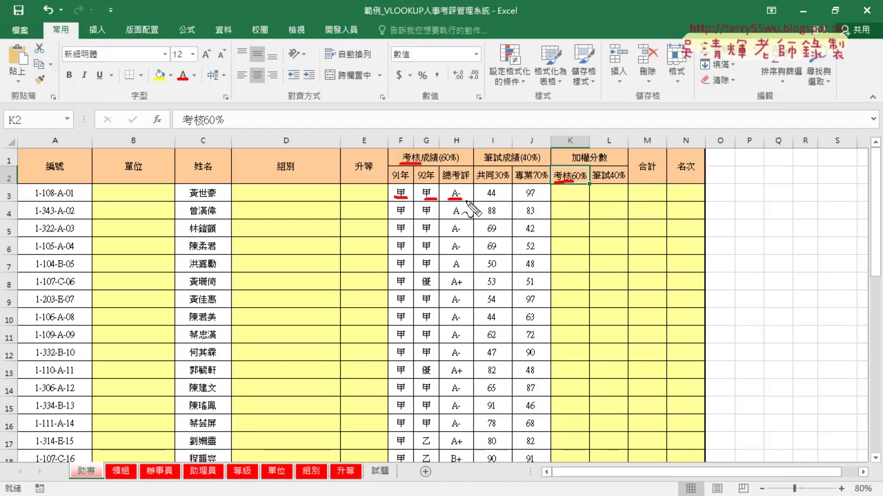
pyautogui.moveTo(414, 196); pyautogui.dragTo(418, 196)
pyautogui.press('Escape')
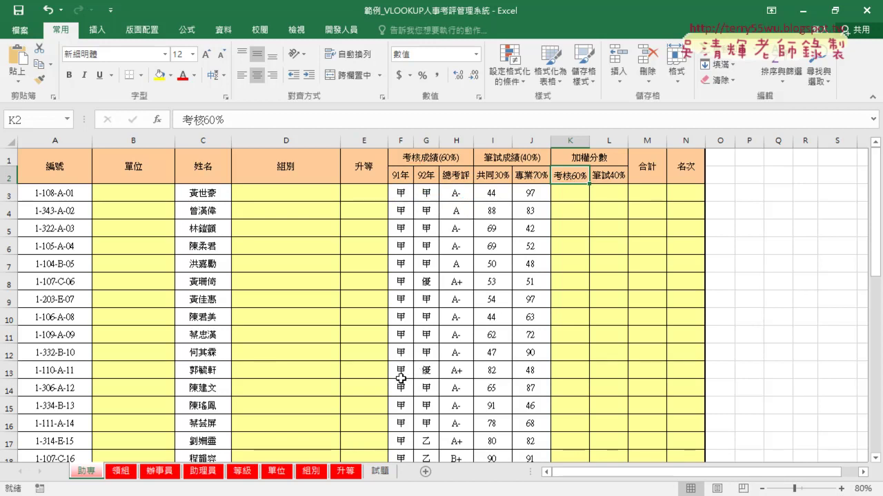
pyautogui.click(243, 472)
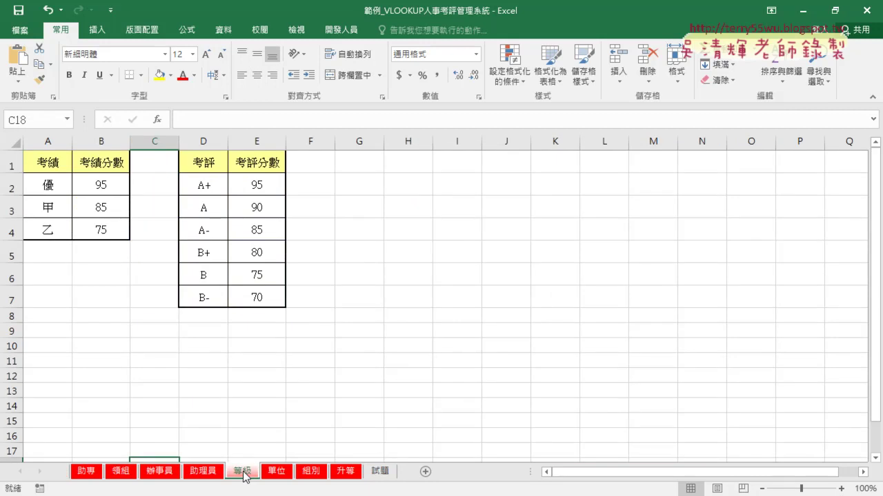
pyautogui.moveTo(46, 166); pyautogui.dragTo(99, 227)
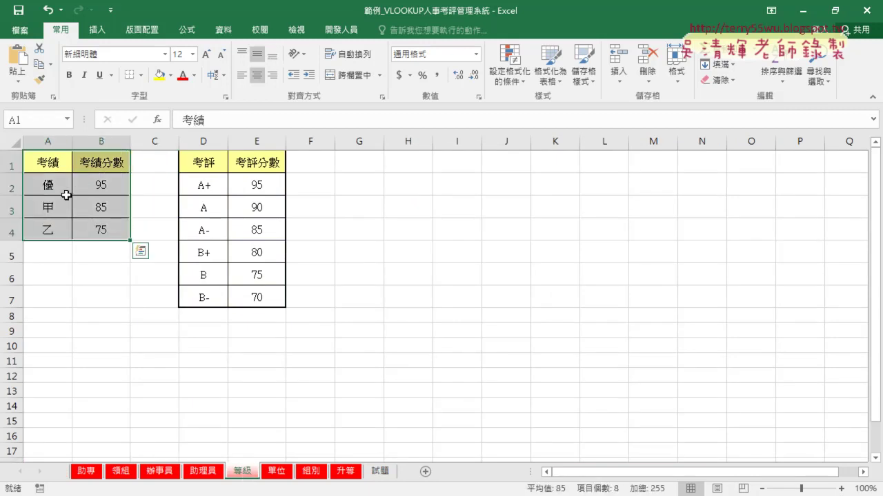
pyautogui.moveTo(195, 165); pyautogui.dragTo(246, 303)
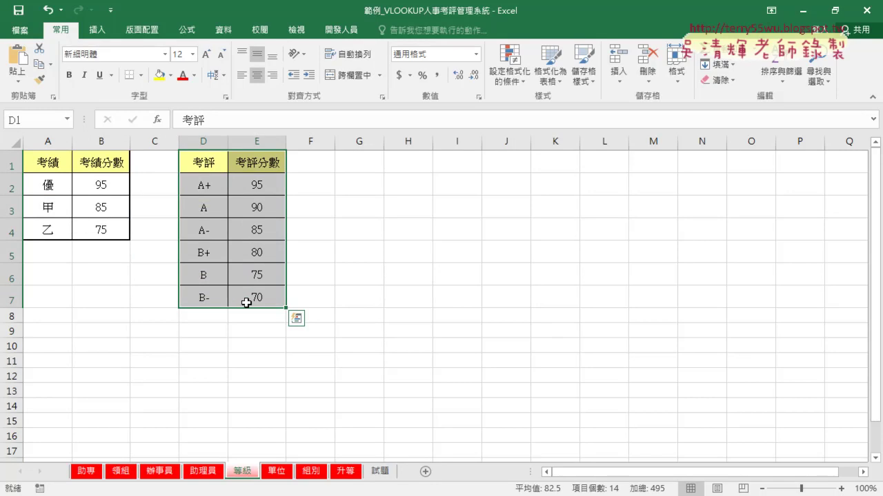
pyautogui.click(103, 205)
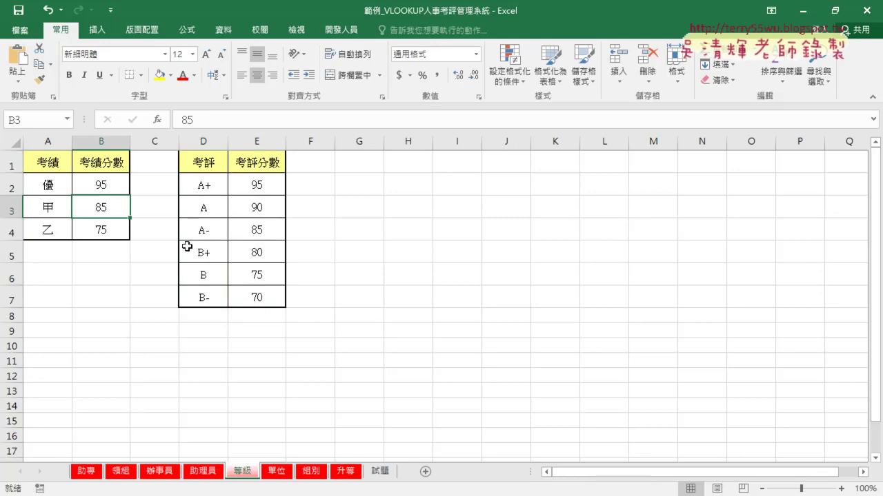
pyautogui.click(266, 191)
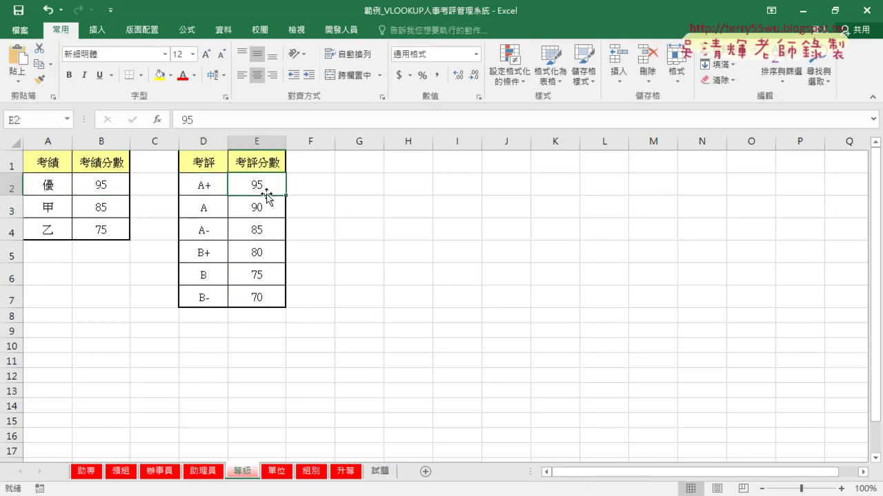
pyautogui.click(89, 473)
pyautogui.click(576, 193)
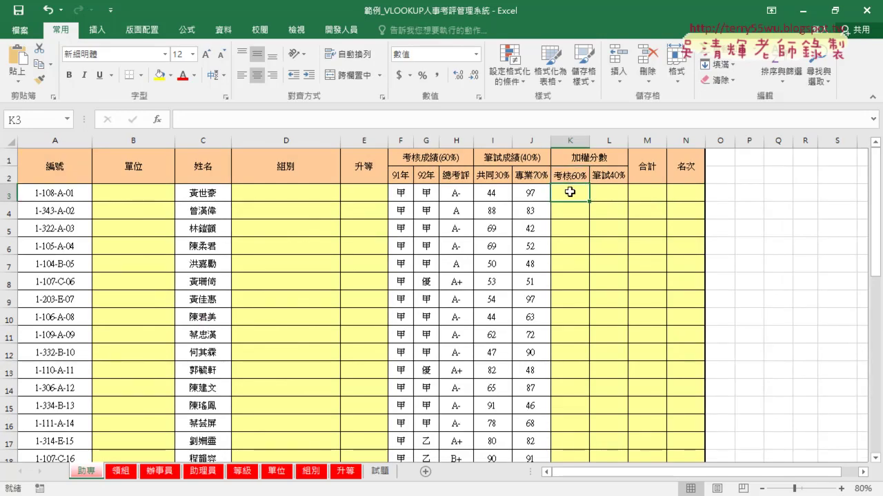
# Check the first employee's 共同30% score 44 and 專業70% score 97 before filling L3
pyautogui.click(610, 193)
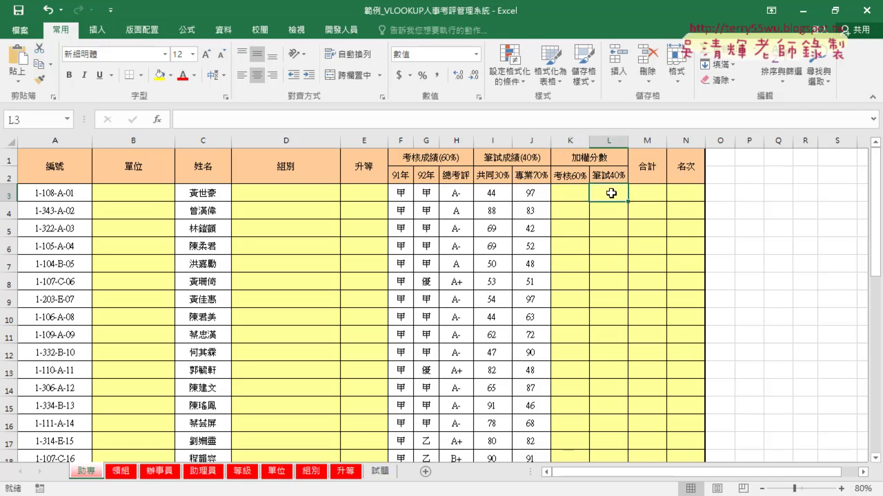
pyautogui.click(495, 194)
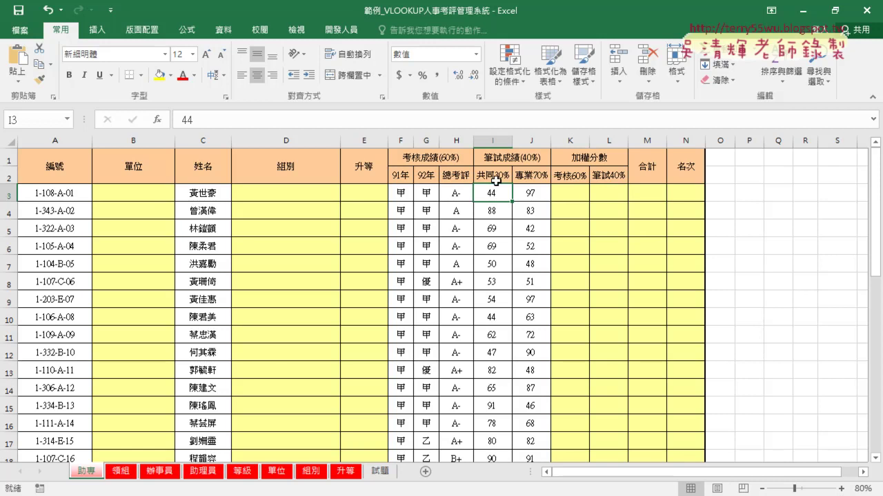
pyautogui.click(495, 181)
pyautogui.click(536, 192)
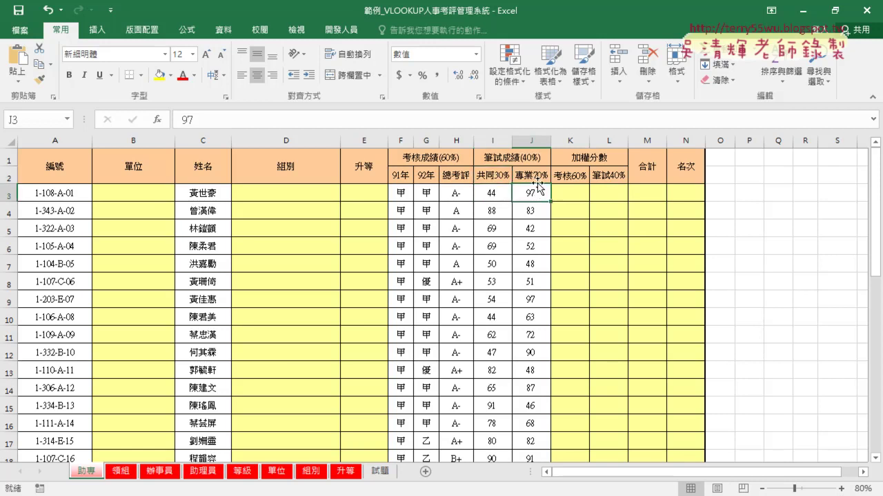
pyautogui.click(535, 178)
pyautogui.click(607, 193)
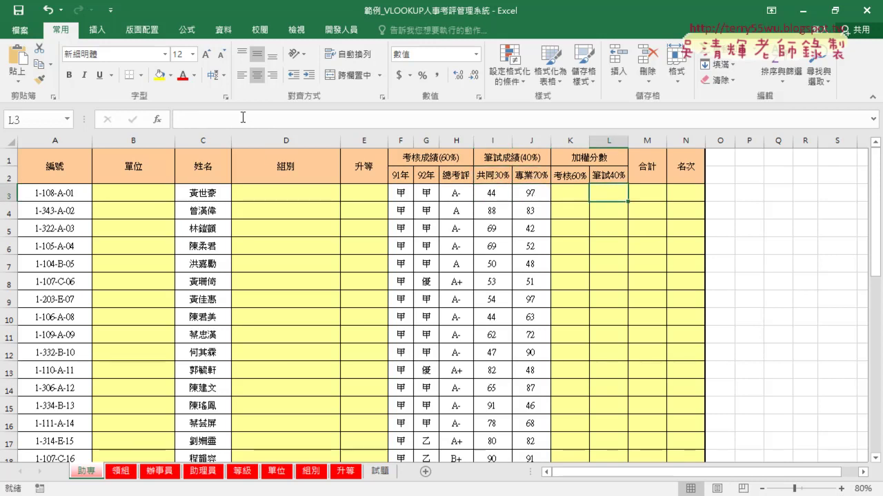
# Enter =I3*0.3+J3*0.7 in L3, giving a weighted written score of 81.1
pyautogui.write('=')
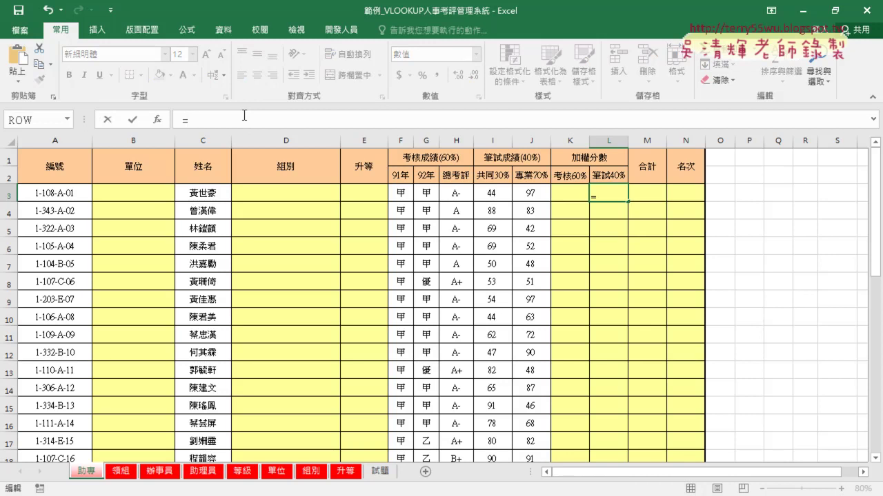
pyautogui.click(499, 190)
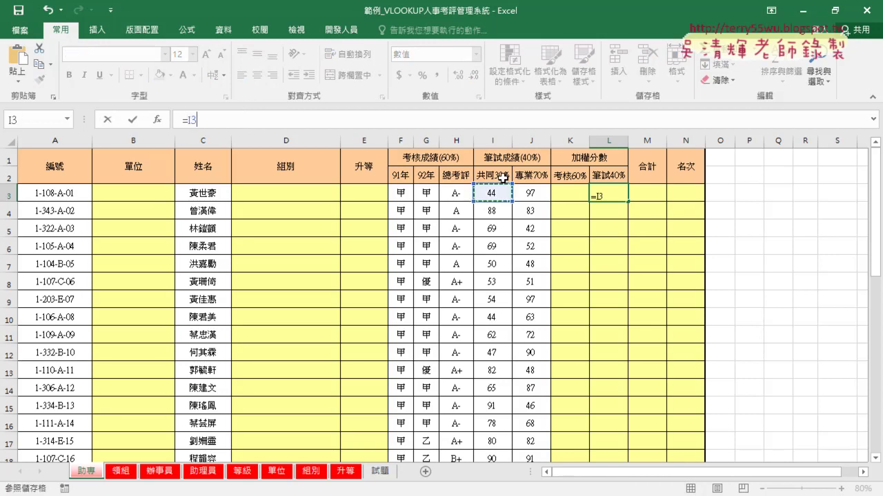
pyautogui.write('*0.')
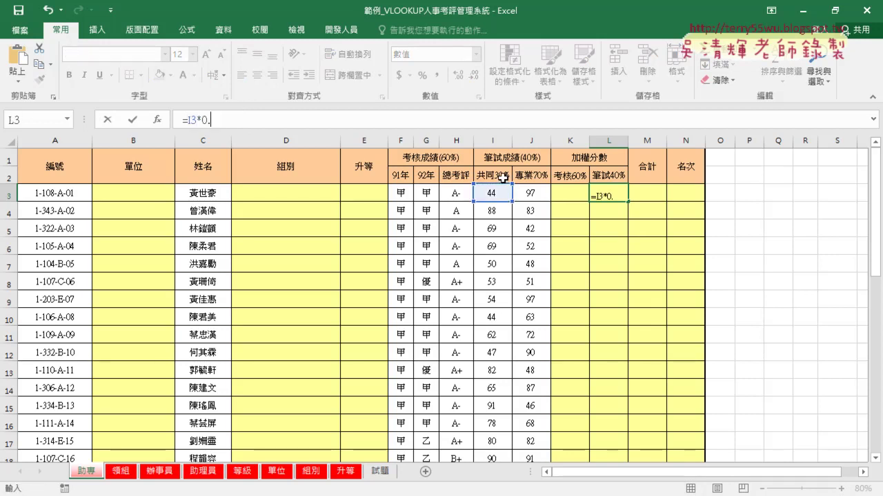
pyautogui.write('3+')
pyautogui.click(537, 196)
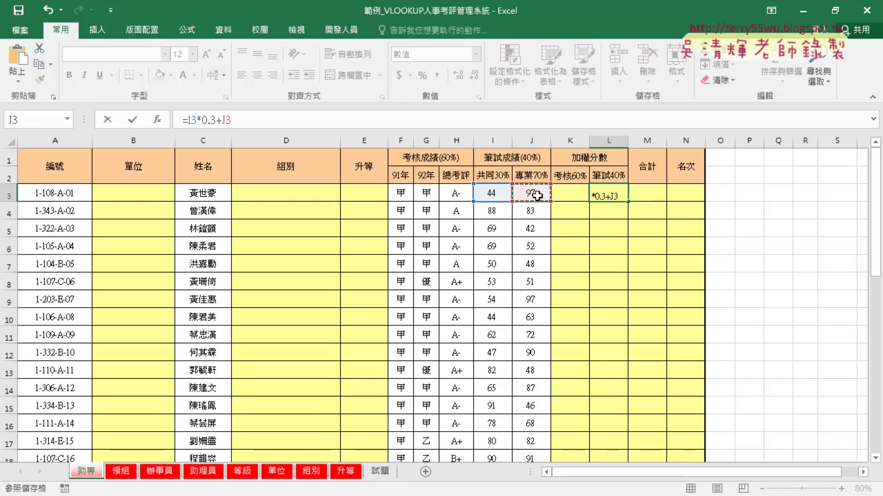
pyautogui.write('*0.7')
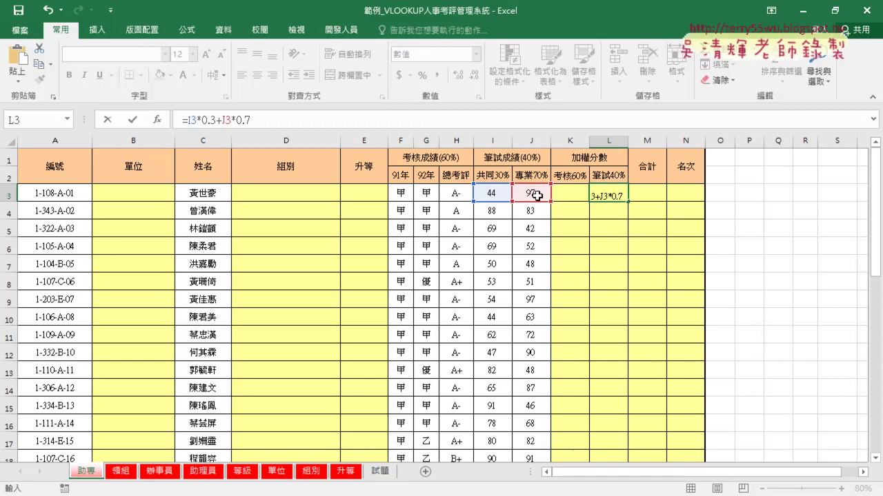
pyautogui.click(132, 119)
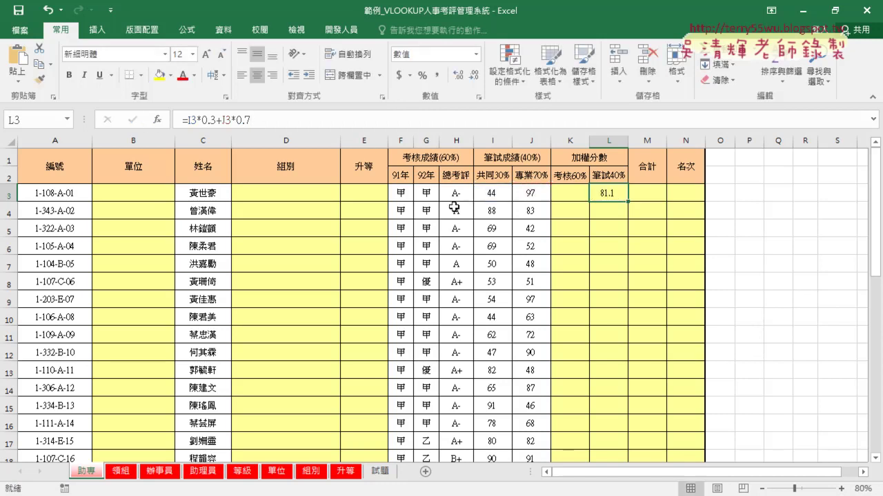
# Point out the 考核60%, 筆試40%, 合計 and 名次 cells for the first employee
pyautogui.click(572, 193)
pyautogui.click(641, 192)
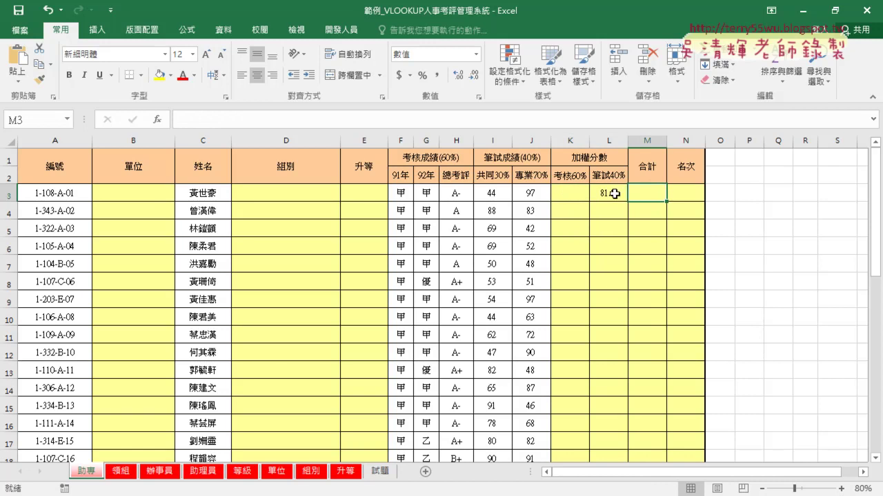
pyautogui.click(572, 193)
pyautogui.click(574, 176)
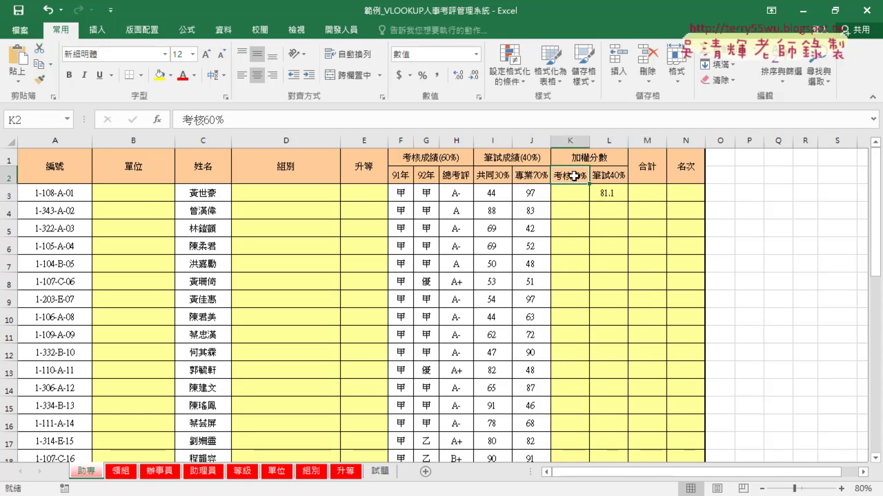
pyautogui.click(608, 195)
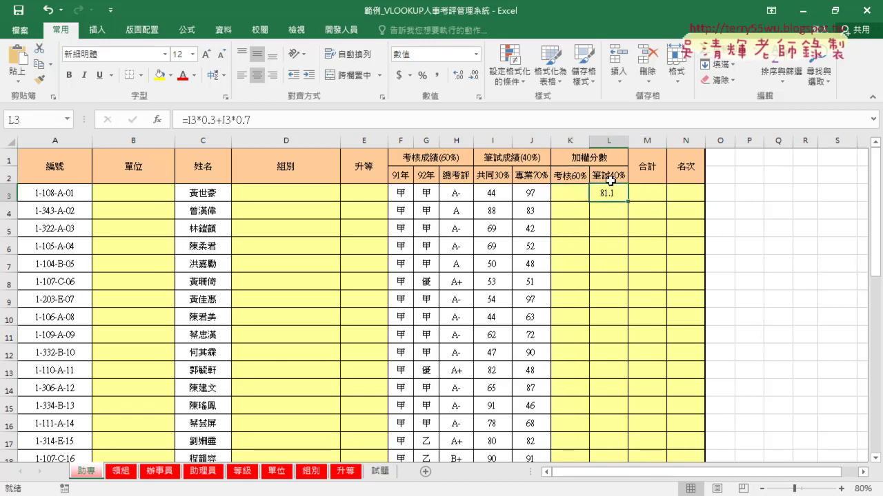
pyautogui.click(610, 177)
pyautogui.click(648, 193)
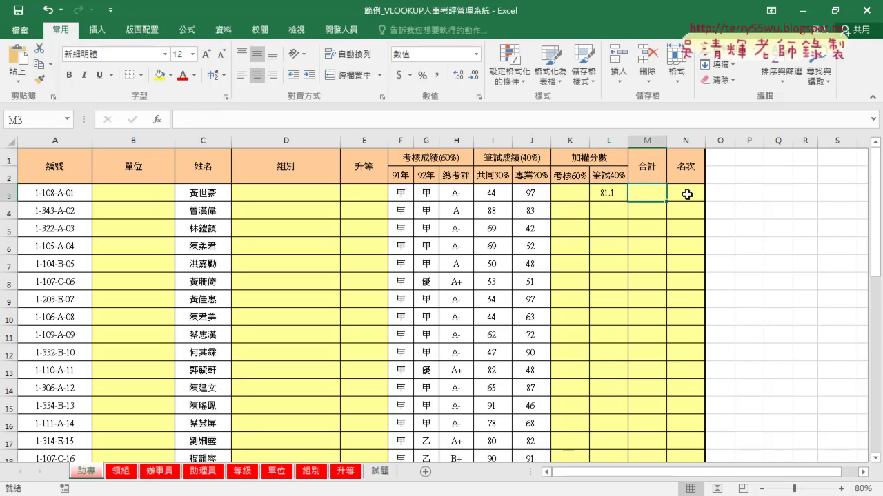
pyautogui.click(672, 193)
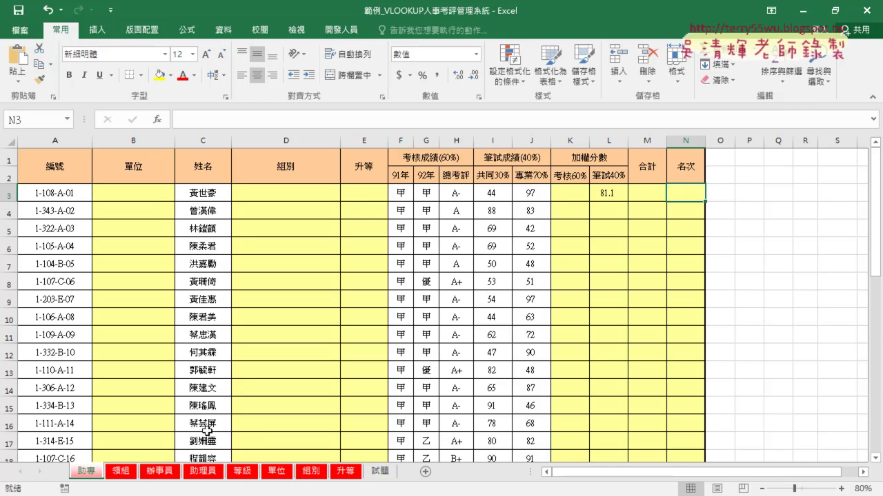
# Open 範例_VLOOKUP人事考評管理系統OK from the 05檢視參照函數 folder
pyautogui.hotkey('alt', 'Tab')
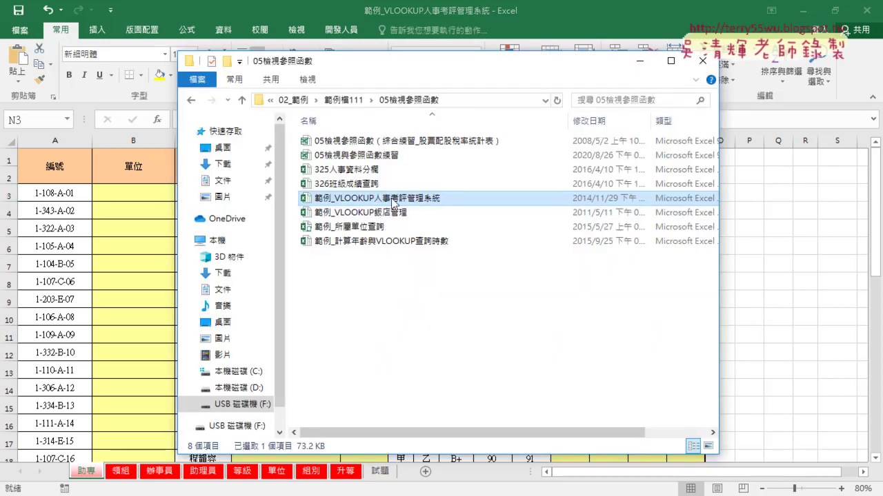
pyautogui.click(394, 218)
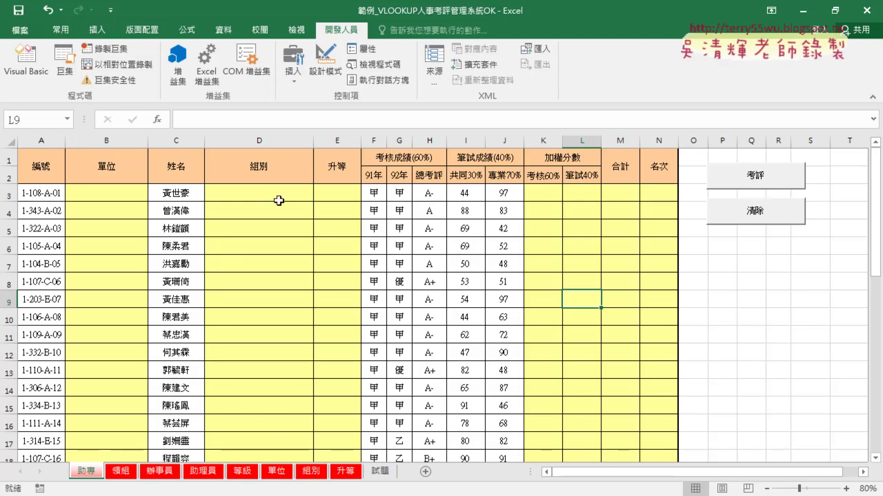
pyautogui.click(738, 185)
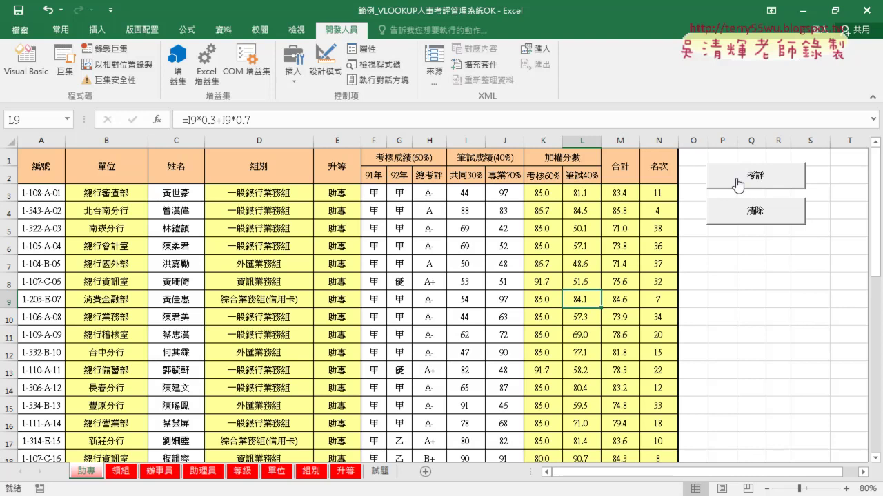
pyautogui.click(742, 214)
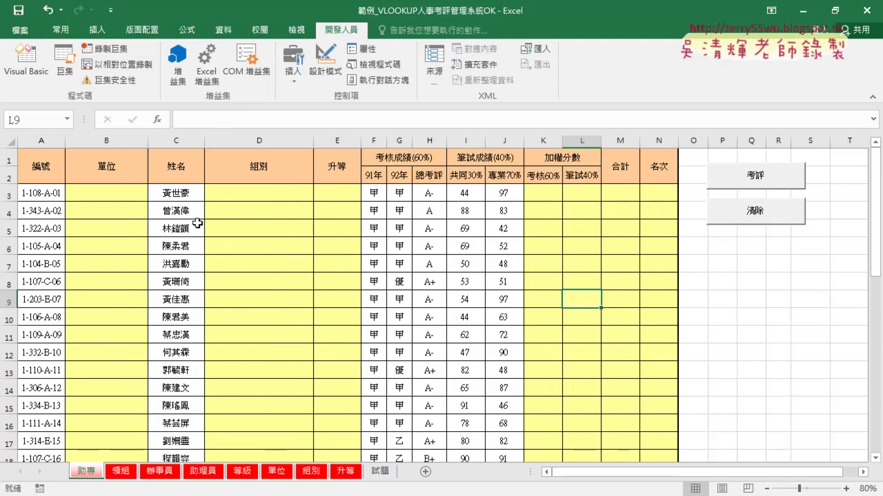
pyautogui.moveTo(114, 195); pyautogui.dragTo(113, 247)
pyautogui.click(268, 200)
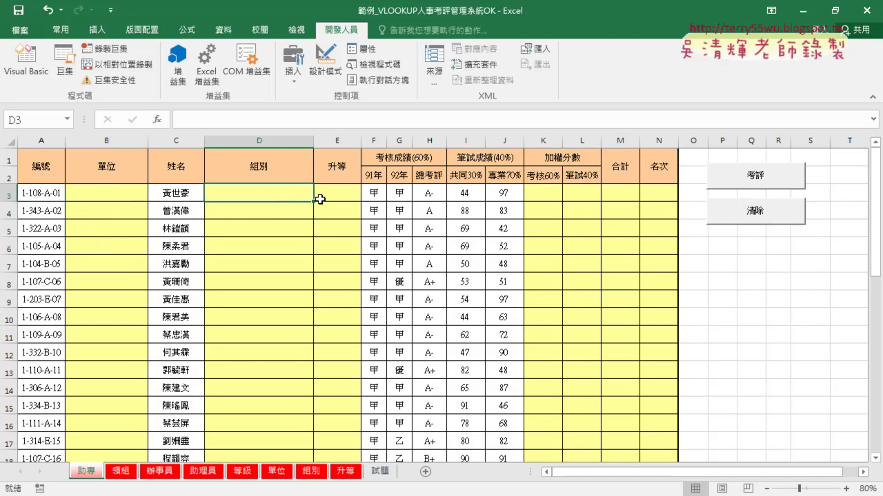
pyautogui.click(345, 199)
pyautogui.click(530, 198)
pyautogui.click(583, 197)
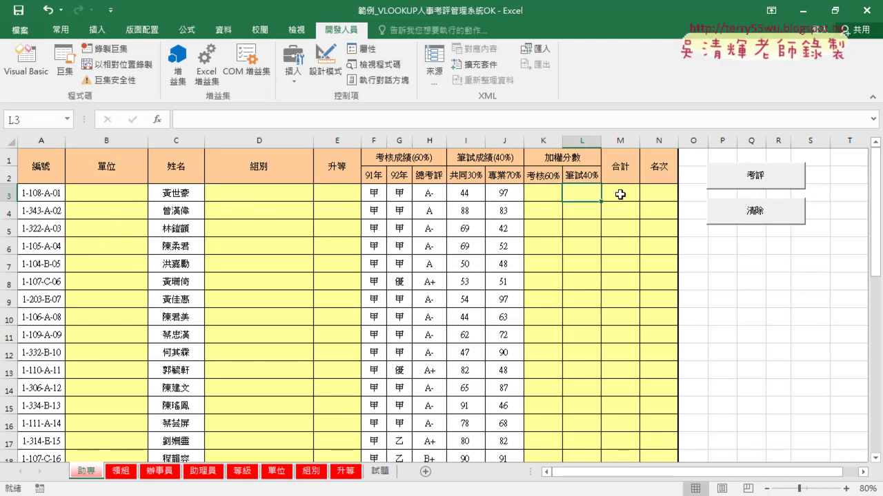
pyautogui.click(614, 193)
pyautogui.click(655, 198)
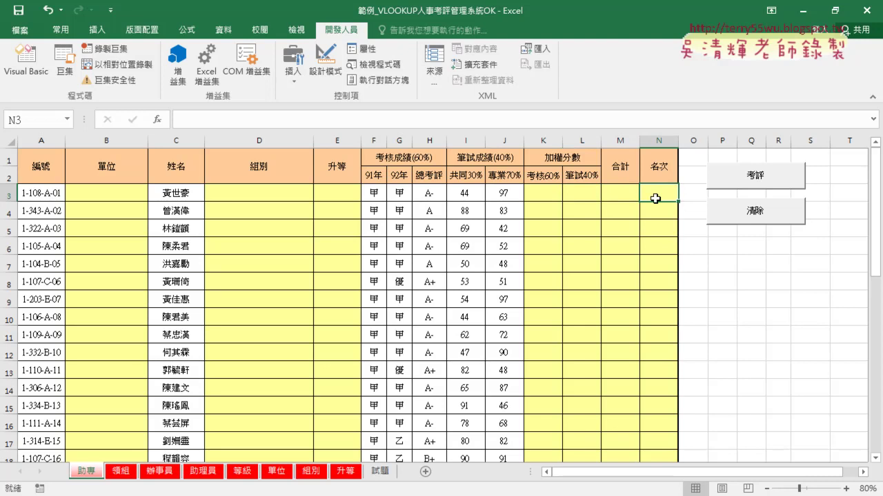
pyautogui.click(5, 194)
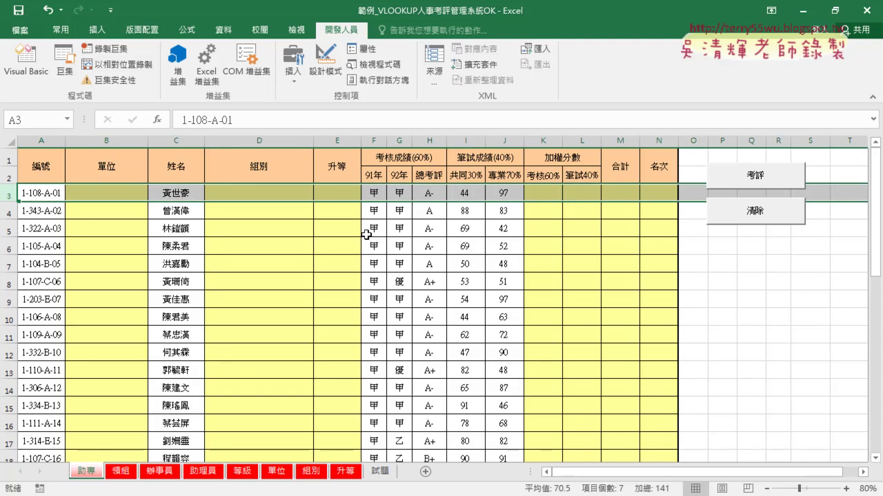
# Run the 考評 macro and annotate B3's =VLOOKUP(MID(A3,3,3),單位,2,0) formula, marking MID and 單位
pyautogui.click(764, 178)
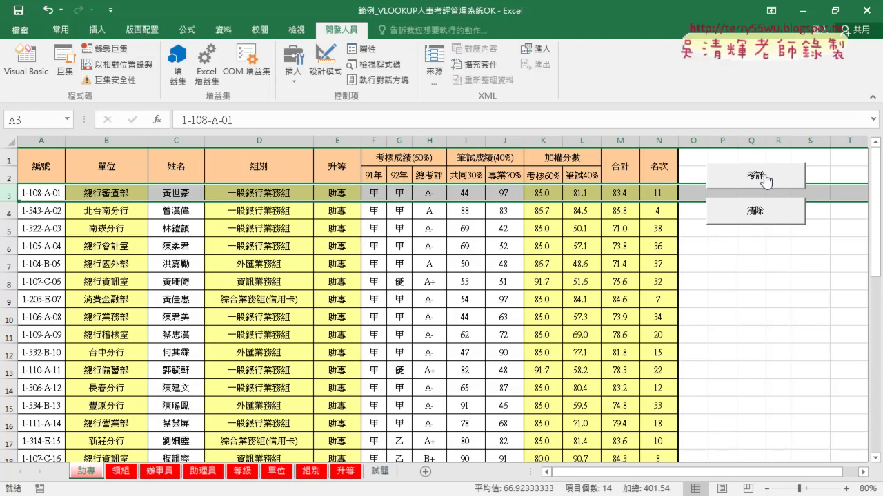
pyautogui.click(111, 195)
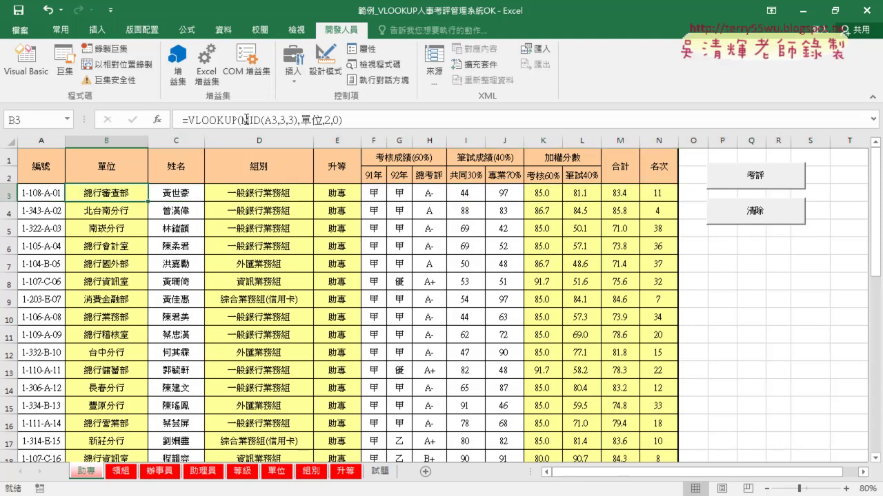
pyautogui.moveTo(241, 120); pyautogui.dragTo(340, 119)
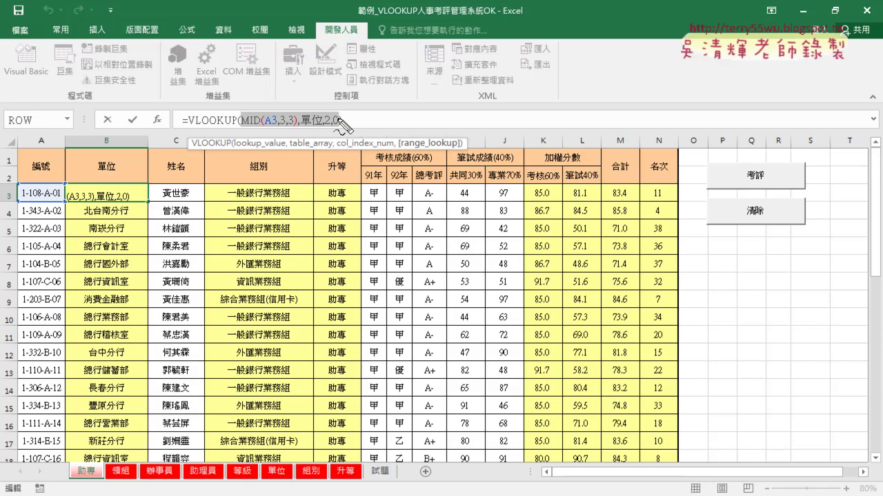
pyautogui.moveTo(343, 124); pyautogui.dragTo(45, 200)
pyautogui.moveTo(243, 126); pyautogui.dragTo(290, 127)
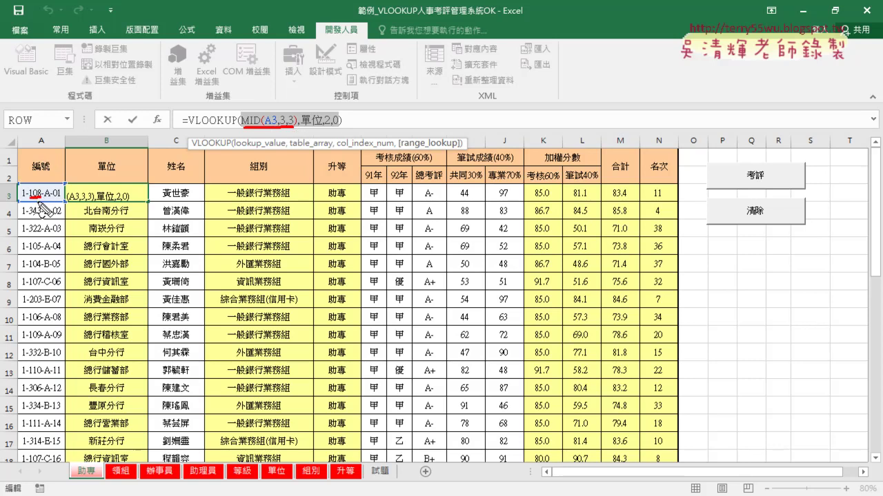
pyautogui.moveTo(304, 129); pyautogui.dragTo(324, 125)
pyautogui.press('Escape')
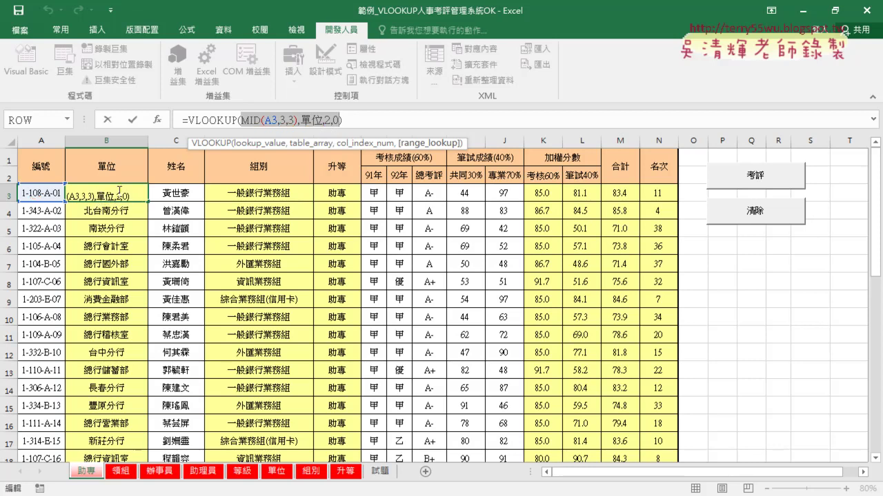
pyautogui.click(132, 119)
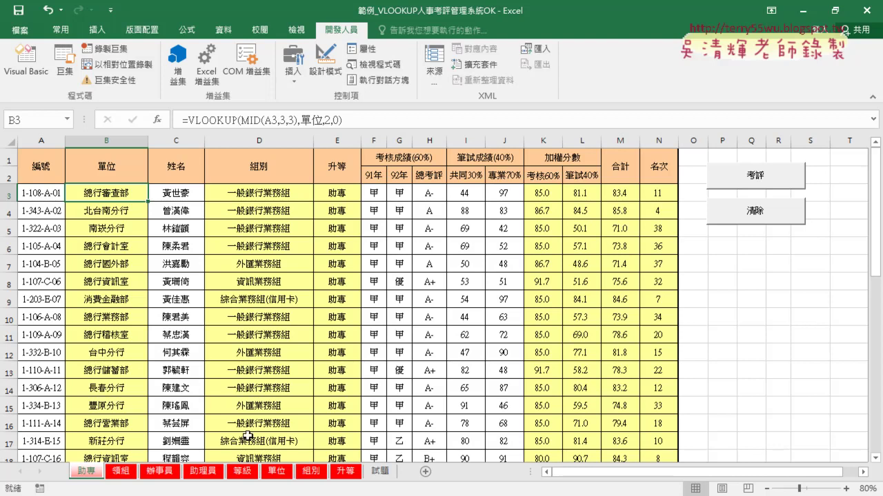
pyautogui.click(284, 475)
pyautogui.scroll(6, 131, 197)
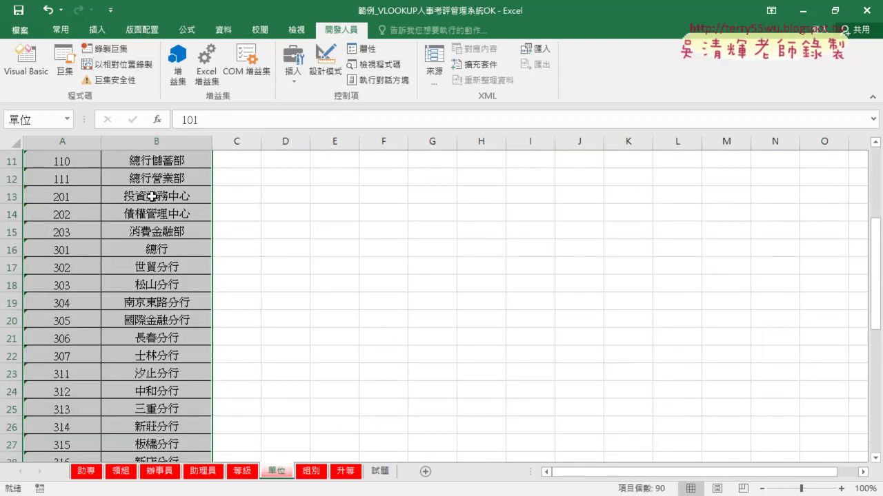
pyautogui.scroll(3, 134, 221)
pyautogui.click(64, 305)
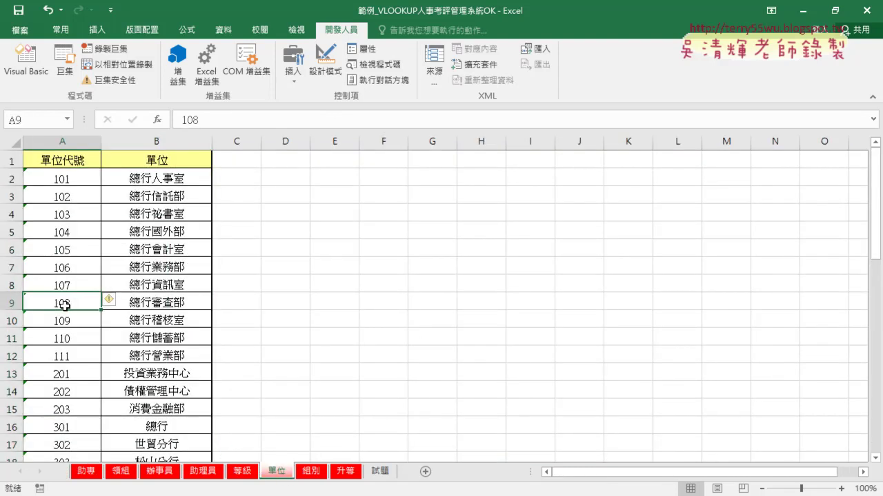
pyautogui.click(173, 304)
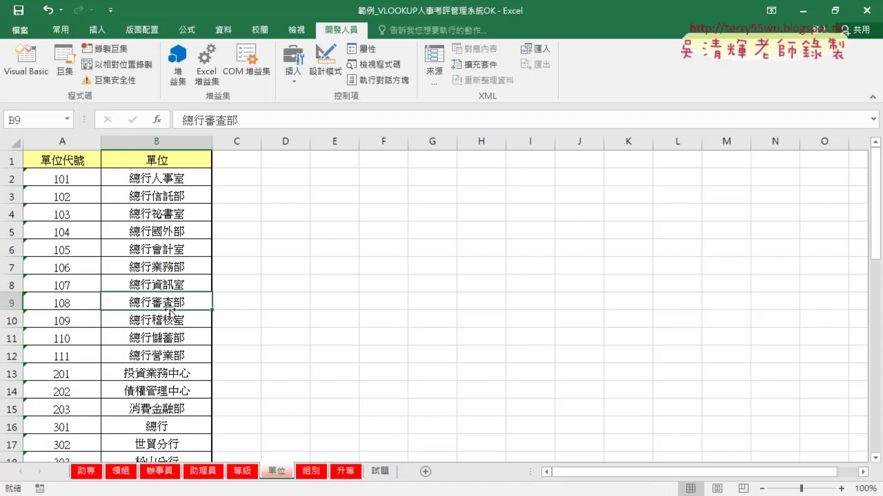
pyautogui.click(84, 475)
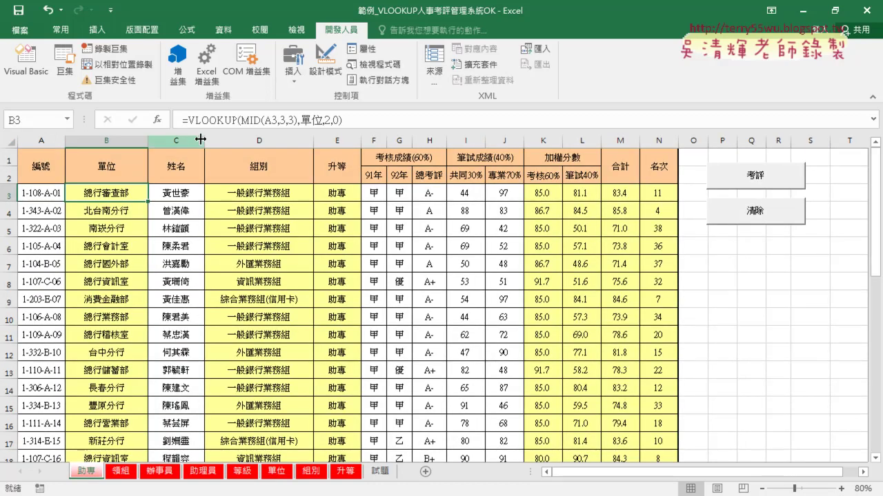
pyautogui.click(266, 197)
pyautogui.moveTo(240, 121); pyautogui.dragTo(299, 120)
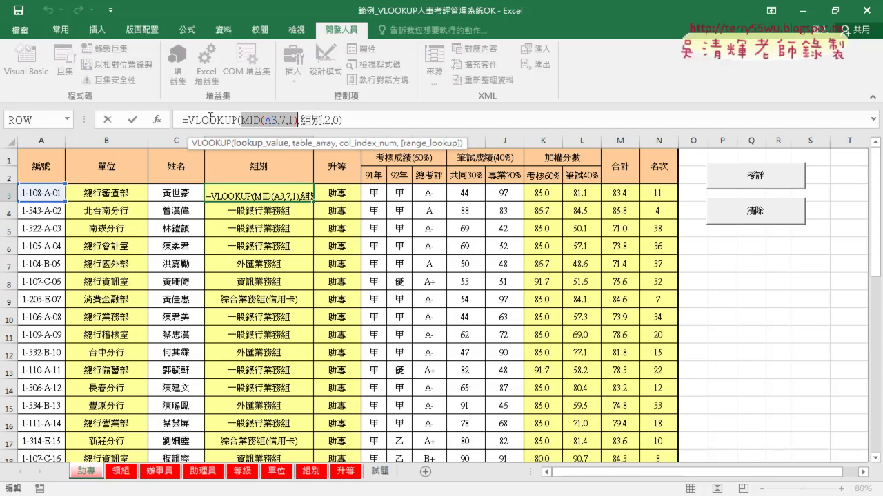
pyautogui.press('Escape')
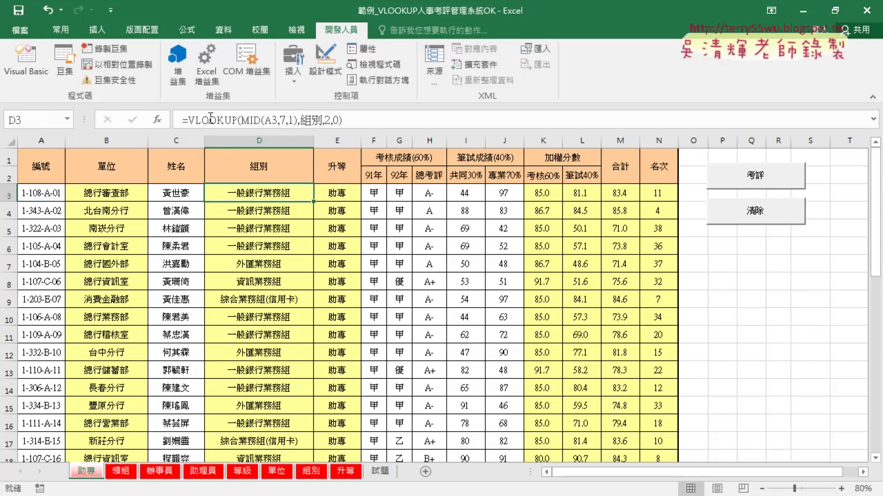
# Switch to the 組別 sheet and select its A–E group code table
pyautogui.click(312, 473)
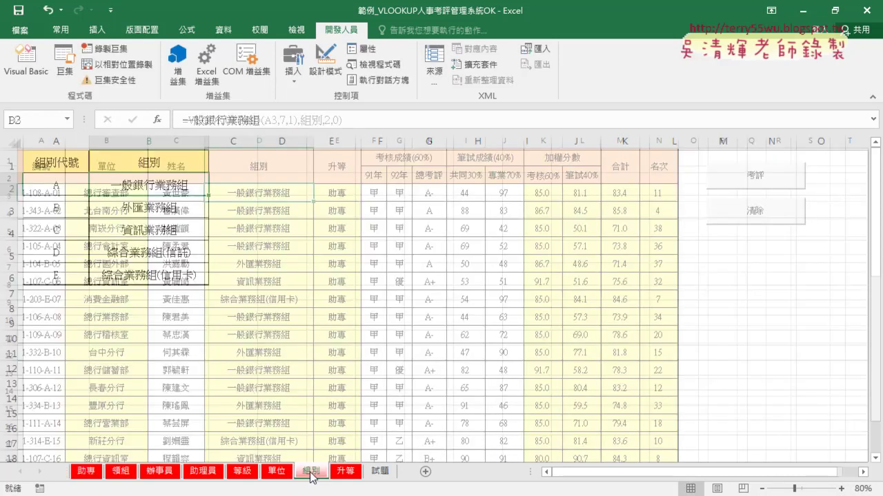
pyautogui.moveTo(50, 157)
pyautogui.mouseDown()
pyautogui.moveTo(58, 274)
pyautogui.moveTo(166, 273)
pyautogui.mouseUp()
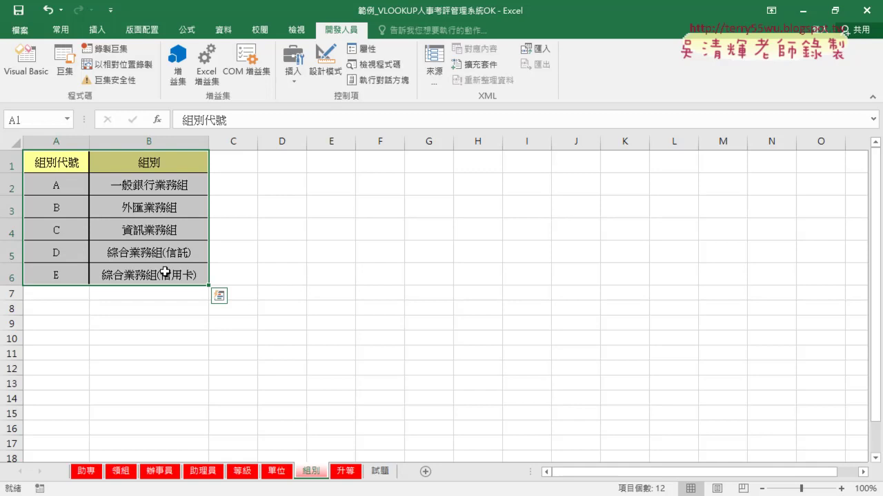
# Back on 助專, review the employee numbers and open E3's =VLOOKUP(VALUE(LEFT(A3,1)),升等,2,0) for editing
pyautogui.click(86, 470)
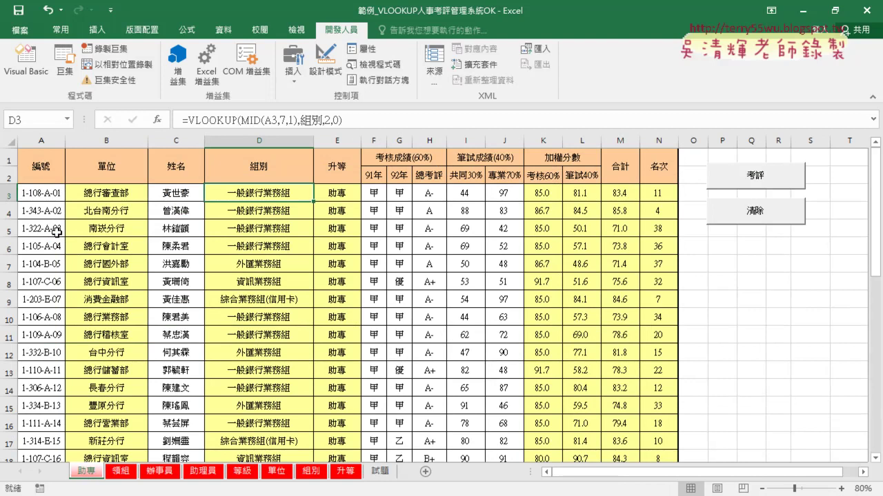
pyautogui.click(52, 192)
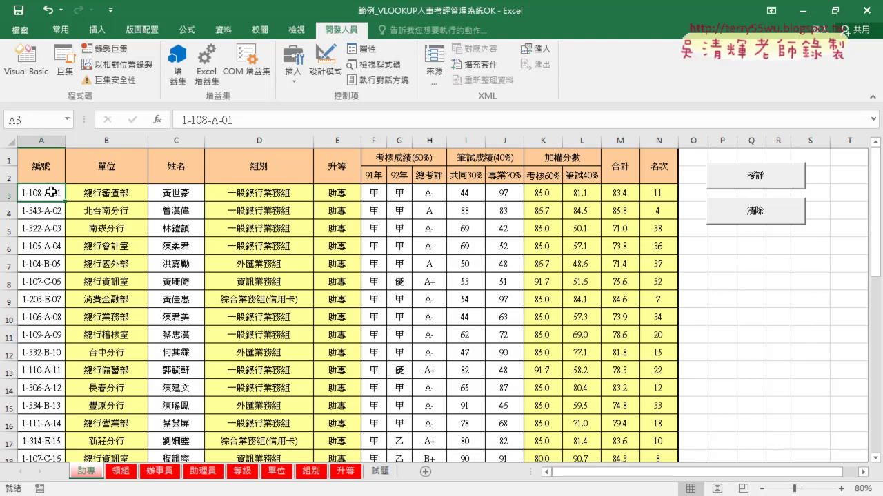
pyautogui.click(43, 140)
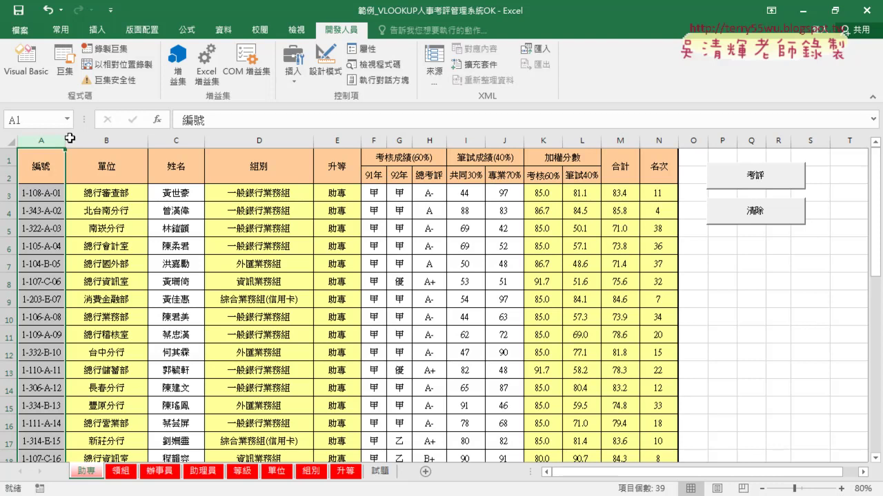
pyautogui.click(62, 193)
pyautogui.click(95, 193)
pyautogui.click(347, 193)
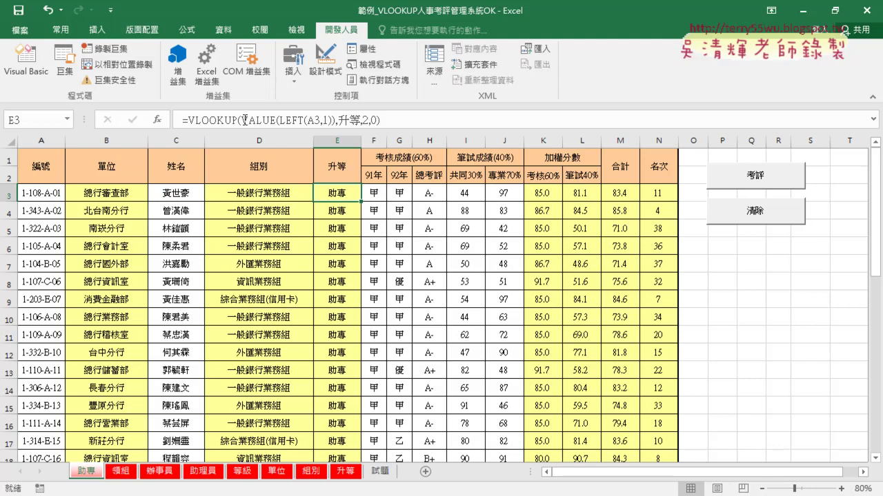
pyautogui.click(279, 119)
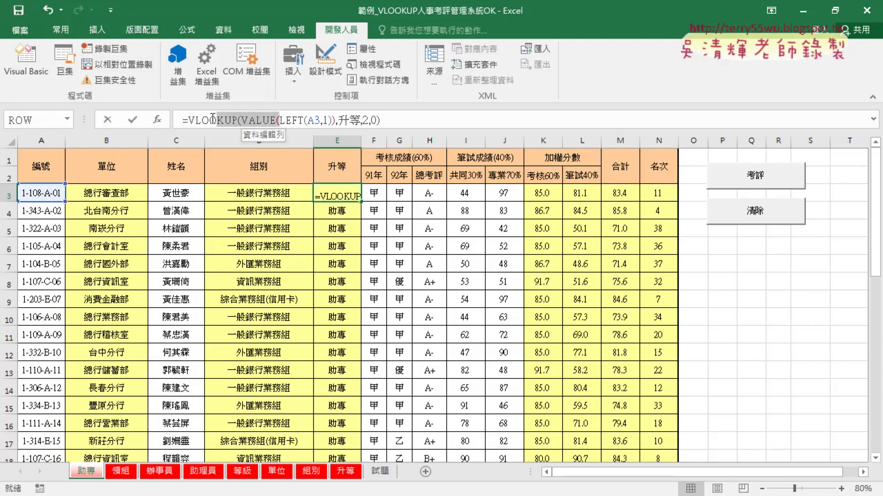
# Strip E3's formula down to =LEFT(A3,1), which returns 1
pyautogui.moveTo(187, 120); pyautogui.dragTo(240, 119)
pyautogui.press('Delete')
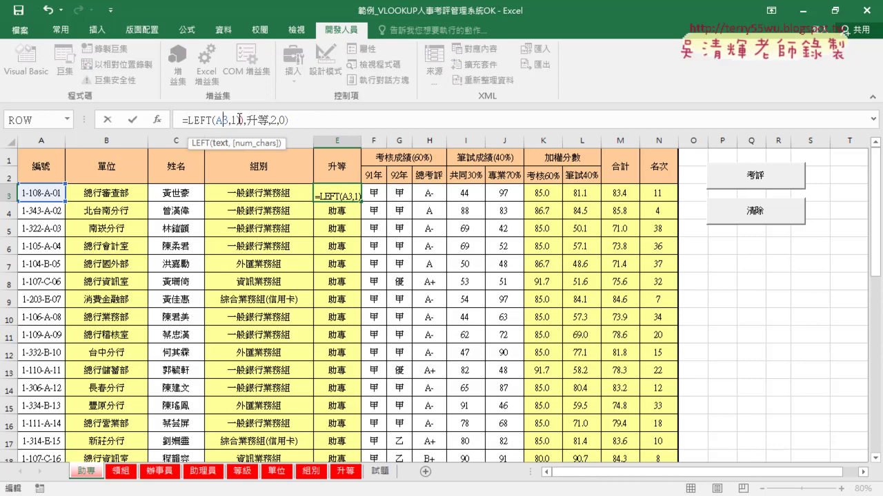
pyautogui.click(239, 120)
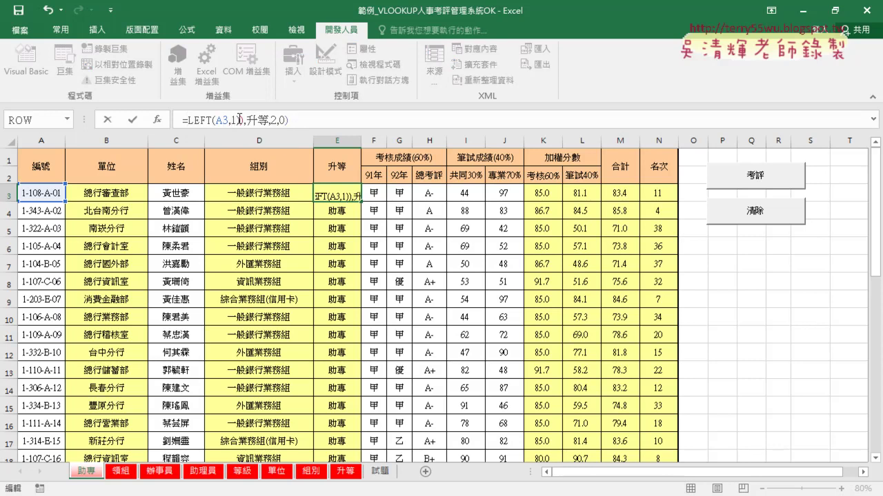
pyautogui.press('Delete')
pyautogui.press('Delete')
pyautogui.press('Delete')
pyautogui.press('Delete')
pyautogui.click(132, 119)
# View the LEFT function's arguments for E3's formula
pyautogui.click(204, 120)
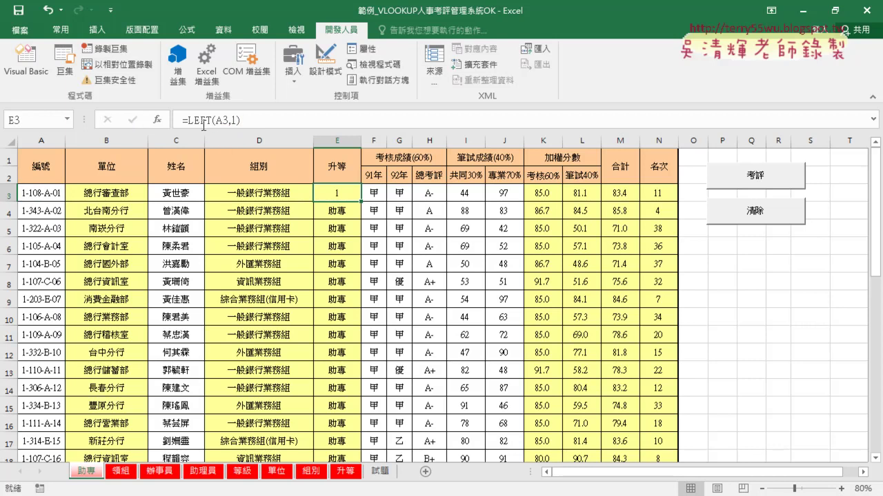
pyautogui.click(168, 120)
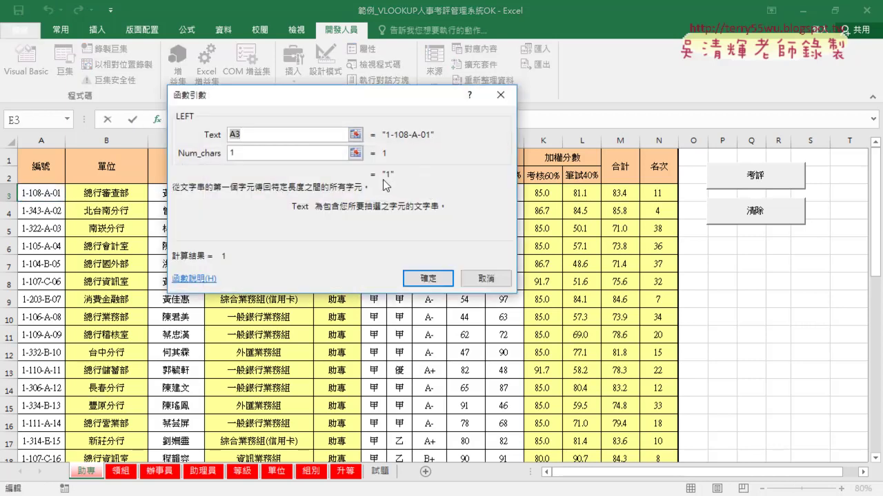
pyautogui.click(423, 280)
# Compare with codes 1–4 on the 升等 sheet, then select LEFT(A3,1) in E3's formula
pyautogui.click(346, 471)
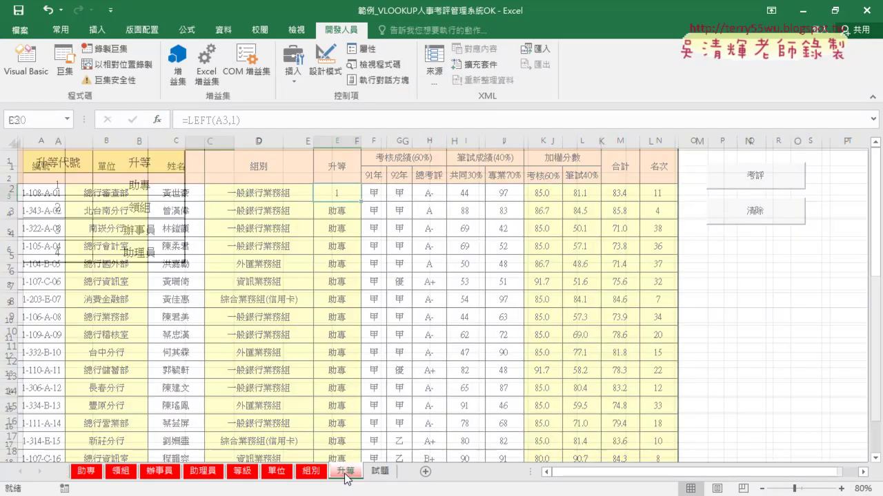
pyautogui.moveTo(62, 198); pyautogui.dragTo(65, 252)
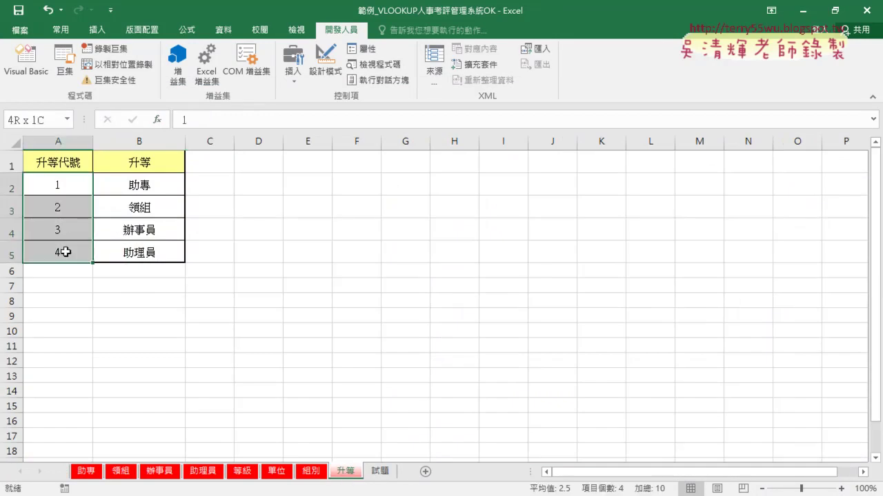
pyautogui.click(87, 471)
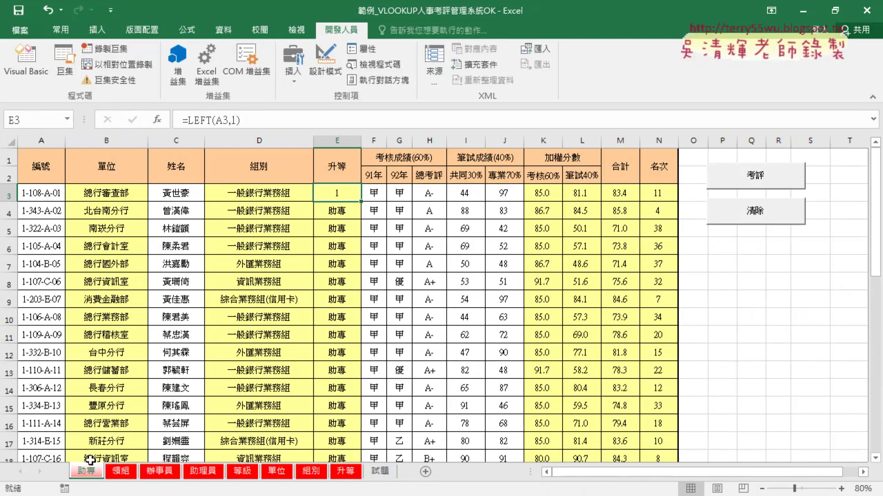
pyautogui.moveTo(244, 121); pyautogui.dragTo(184, 121)
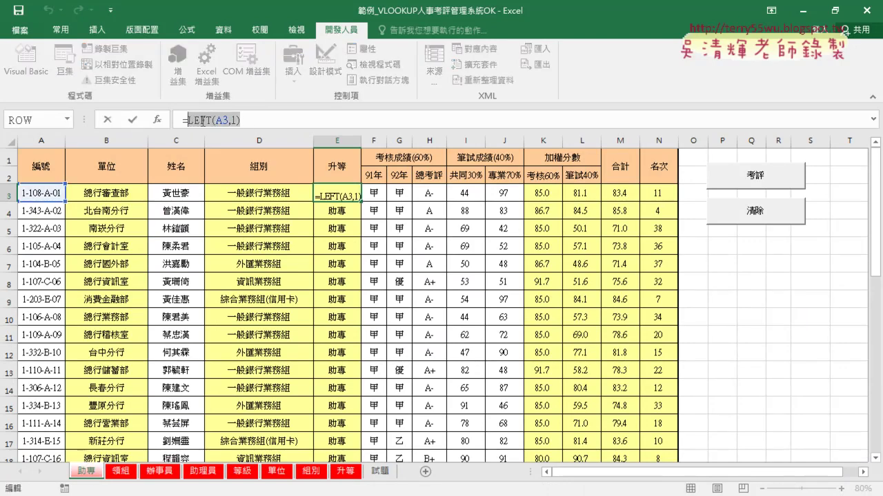
# Cut LEFT(A3,1) and start a VLOOKUP in E3 using it as the lookup value
pyautogui.rightClick(202, 122)
pyautogui.click(229, 130)
pyautogui.click(158, 119)
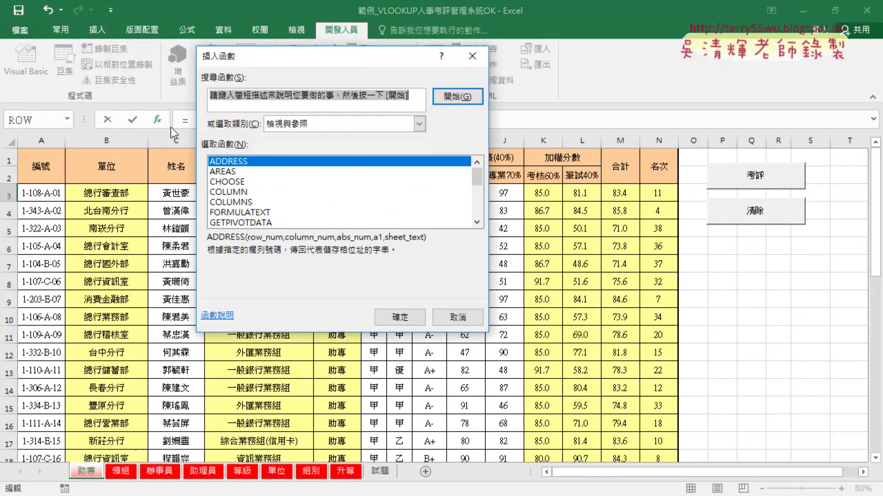
pyautogui.moveTo(469, 172); pyautogui.dragTo(473, 233)
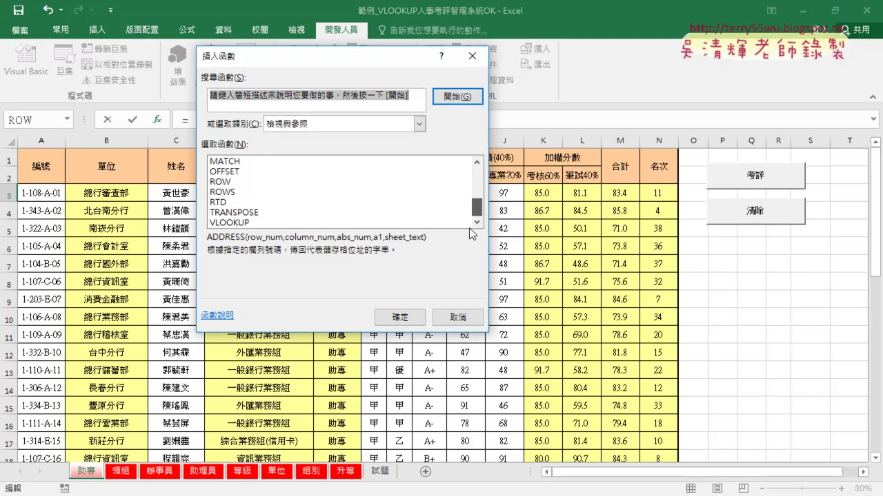
pyautogui.doubleClick(251, 223)
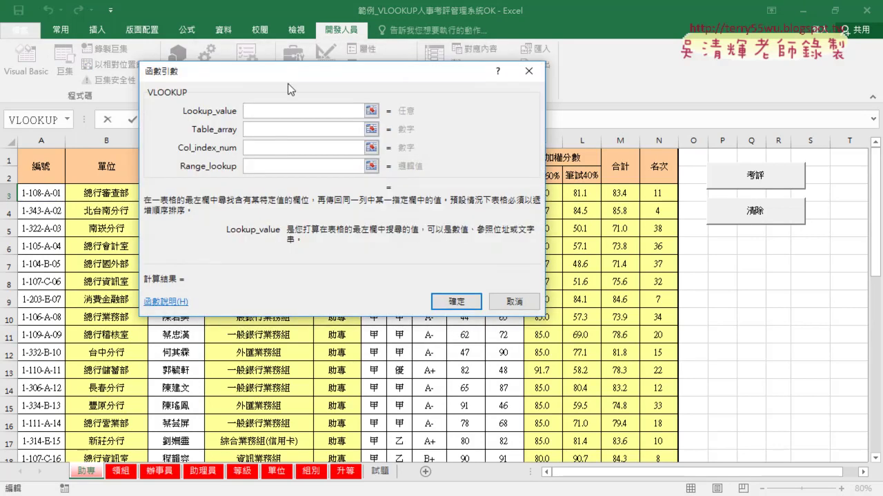
pyautogui.moveTo(279, 66); pyautogui.dragTo(538, 89)
pyautogui.rightClick(528, 126)
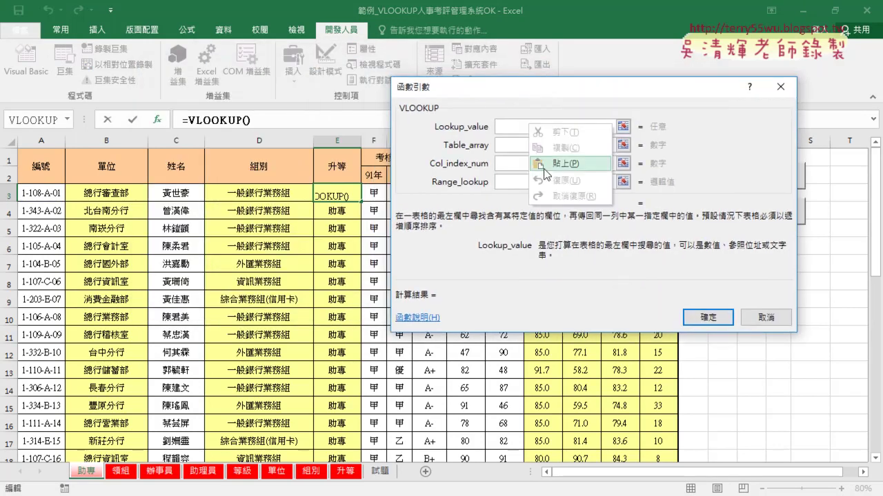
pyautogui.click(547, 165)
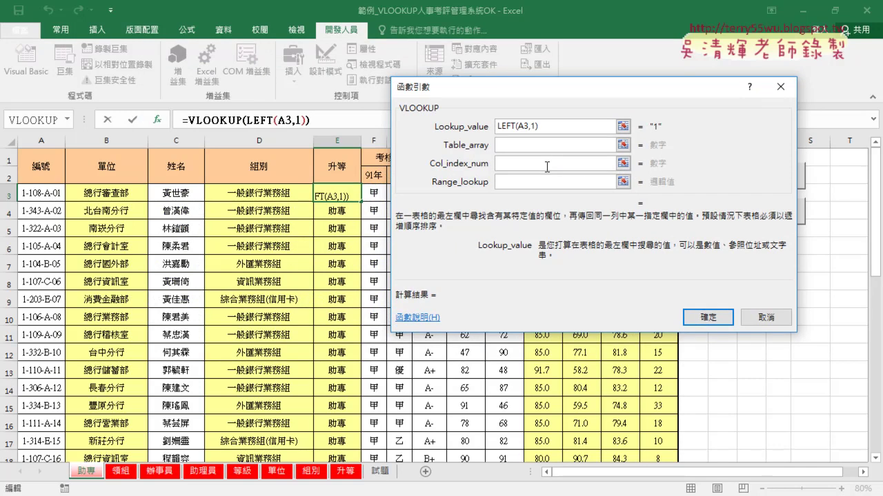
# Set the table to the 升等 named range, column index 2 and match type 0, and confirm
pyautogui.click(528, 146)
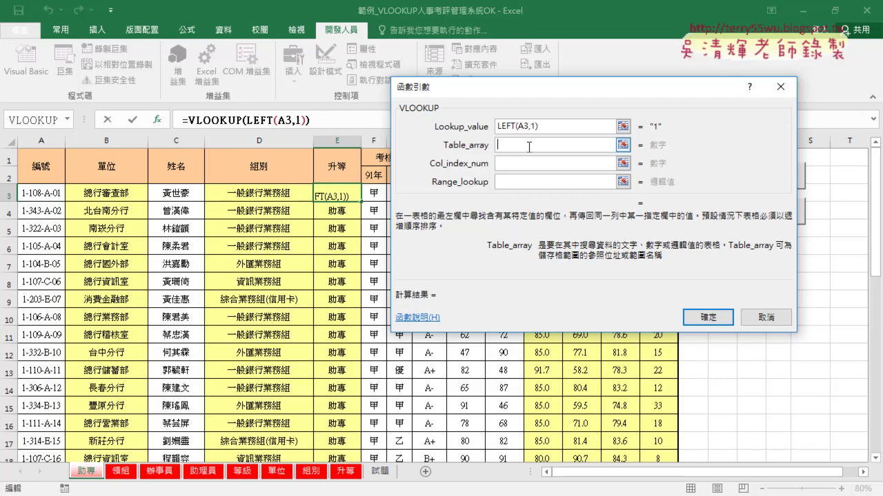
pyautogui.press('F3')
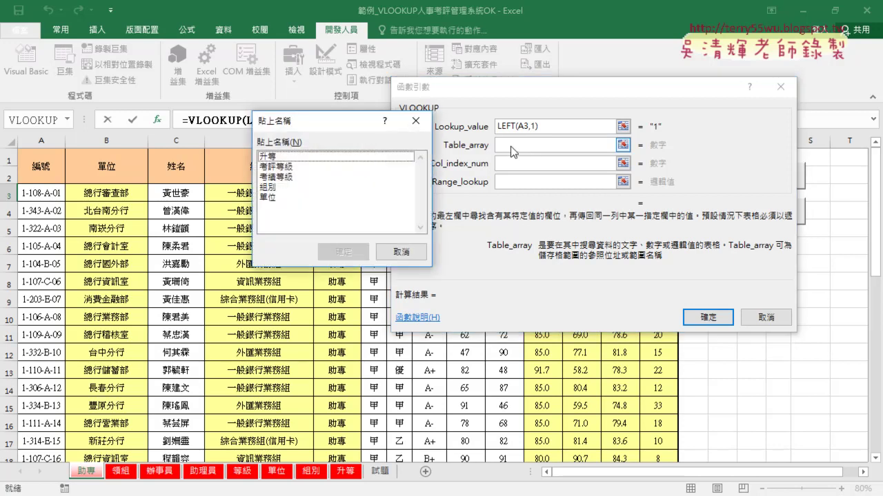
pyautogui.click(271, 160)
pyautogui.doubleClick(271, 159)
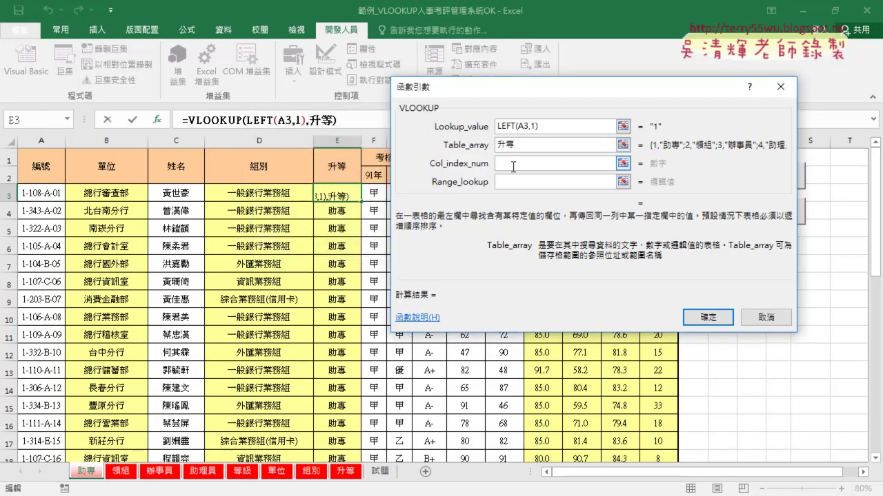
pyautogui.click(513, 165)
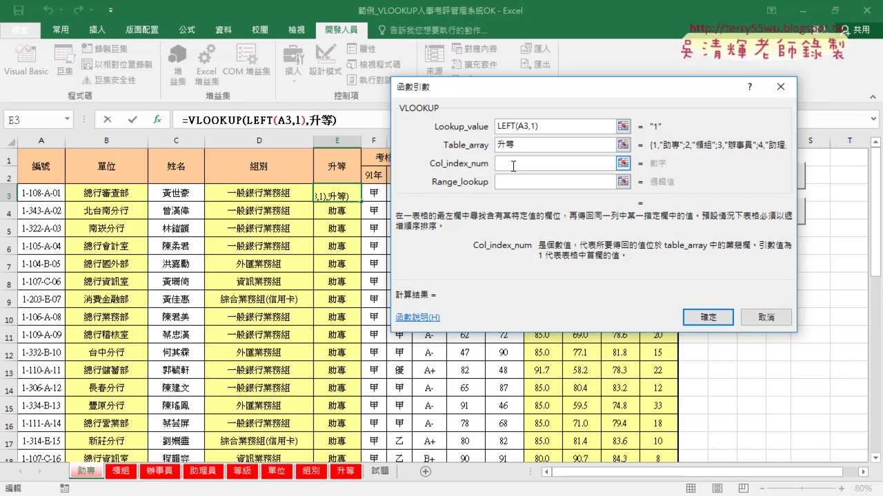
pyautogui.click(535, 143)
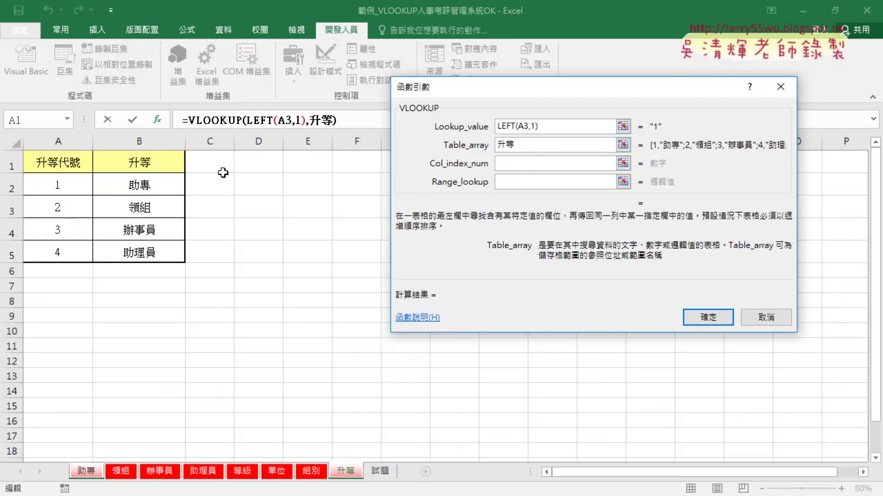
pyautogui.click(513, 164)
pyautogui.write('2')
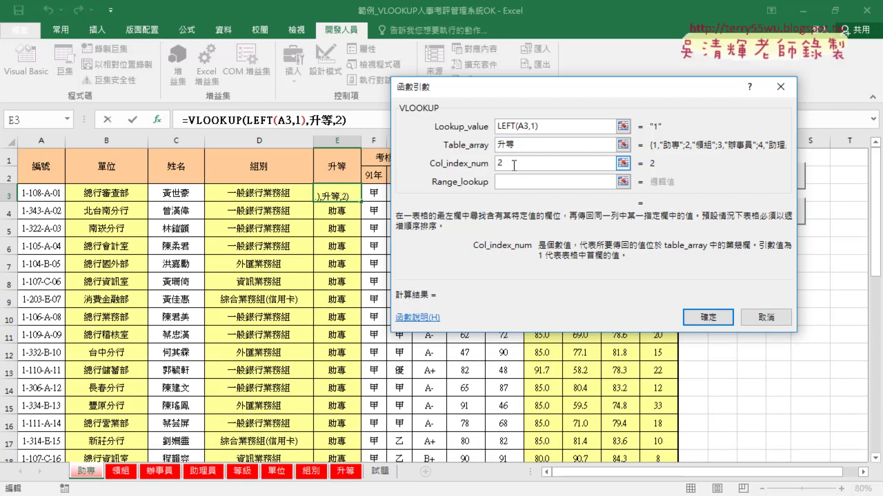
pyautogui.click(525, 184)
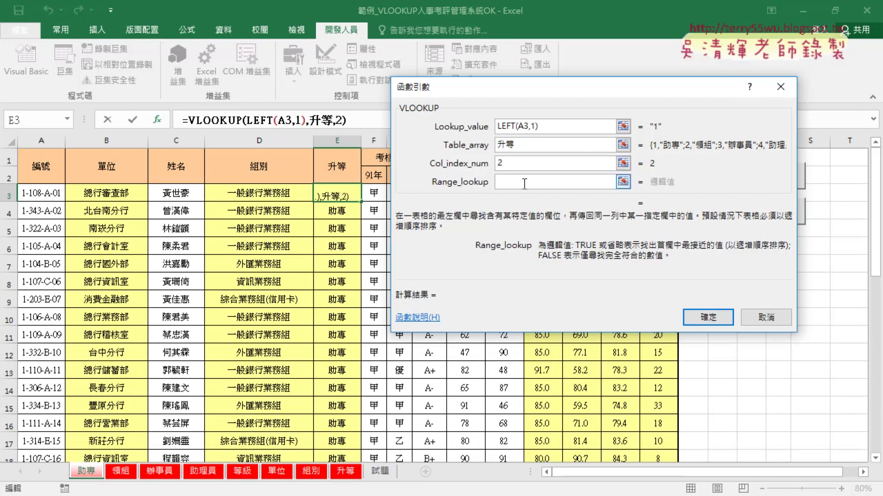
pyautogui.write('0')
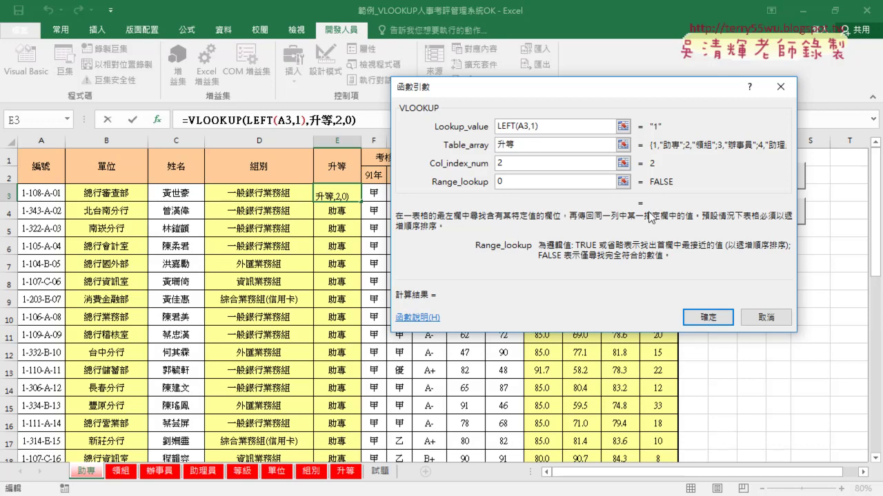
pyautogui.click(708, 317)
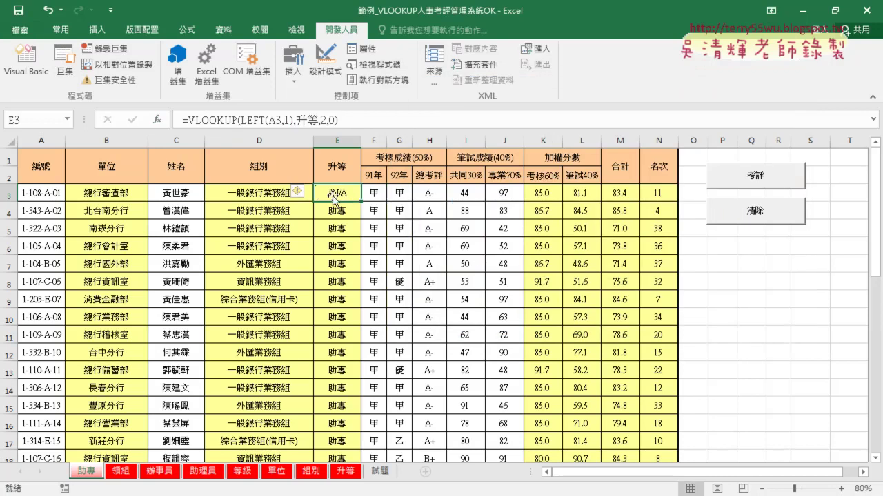
# Wrap E3's lookup value as VALUE(LEFT(A3,1)) to fix the text-vs-number mismatch
pyautogui.click(209, 117)
pyautogui.click(158, 119)
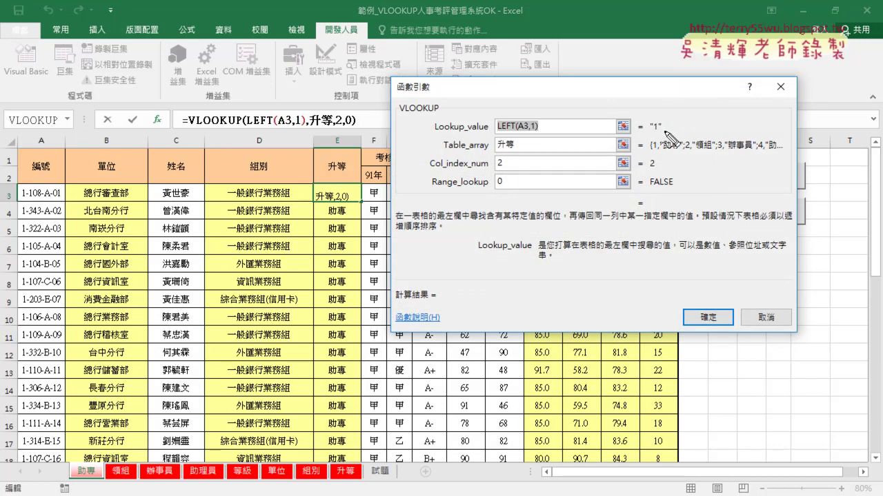
pyautogui.moveTo(663, 130)
pyautogui.mouseDown()
pyautogui.moveTo(649, 131)
pyautogui.moveTo(650, 153)
pyautogui.mouseUp()
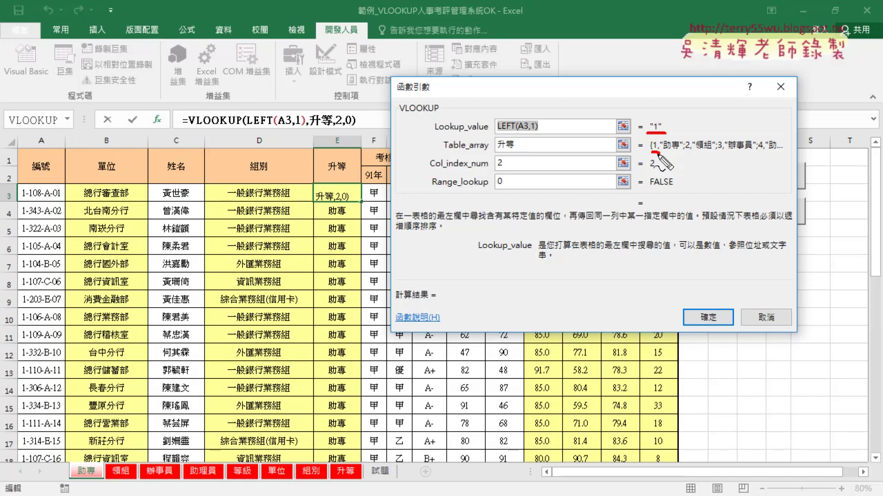
pyautogui.press('Escape')
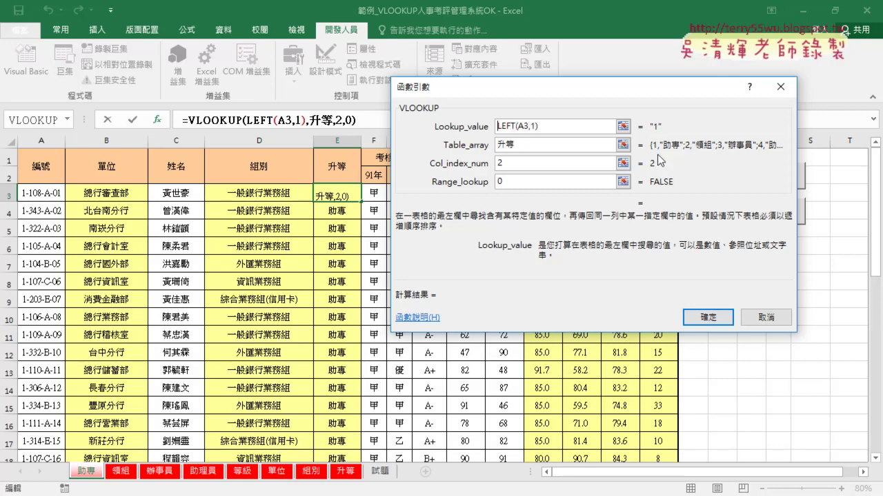
pyautogui.write('va')
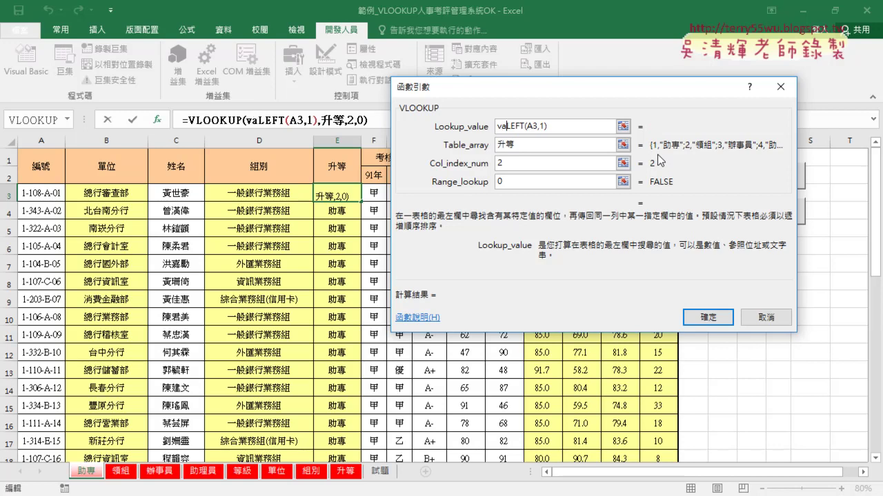
pyautogui.write('lue(')
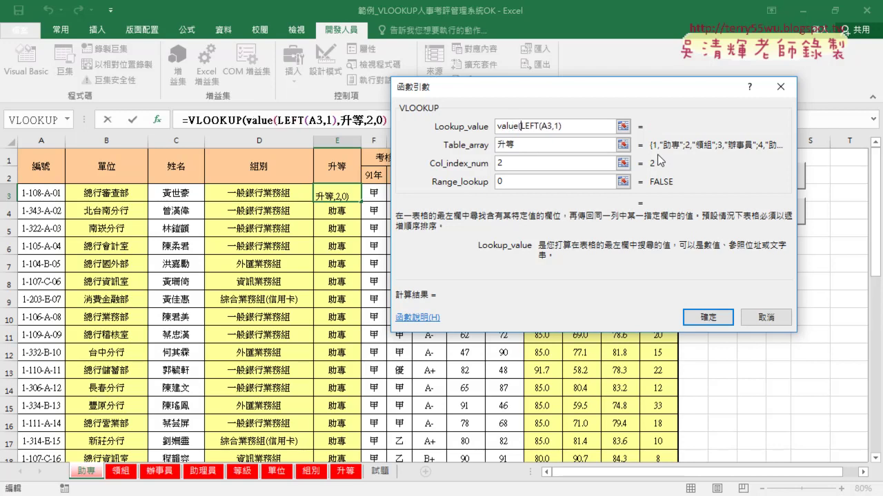
pyautogui.press('Right')
pyautogui.press('Right')
pyautogui.press('Right')
pyautogui.write(')')
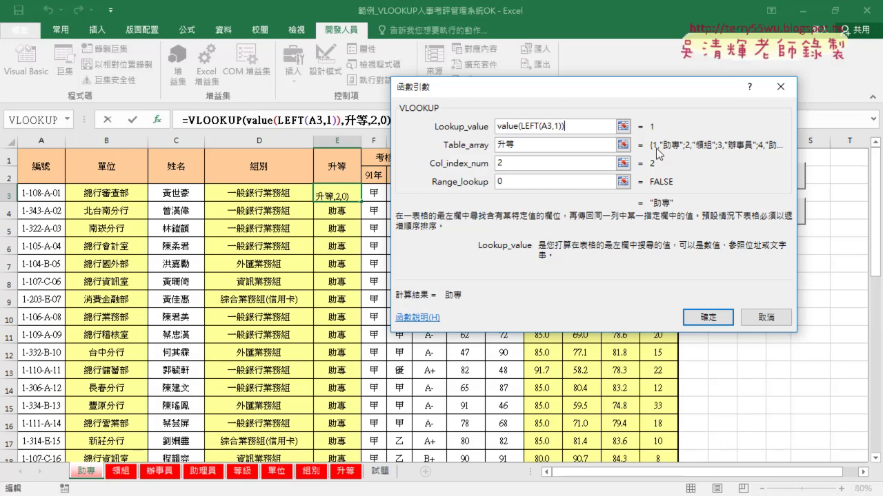
pyautogui.click(706, 318)
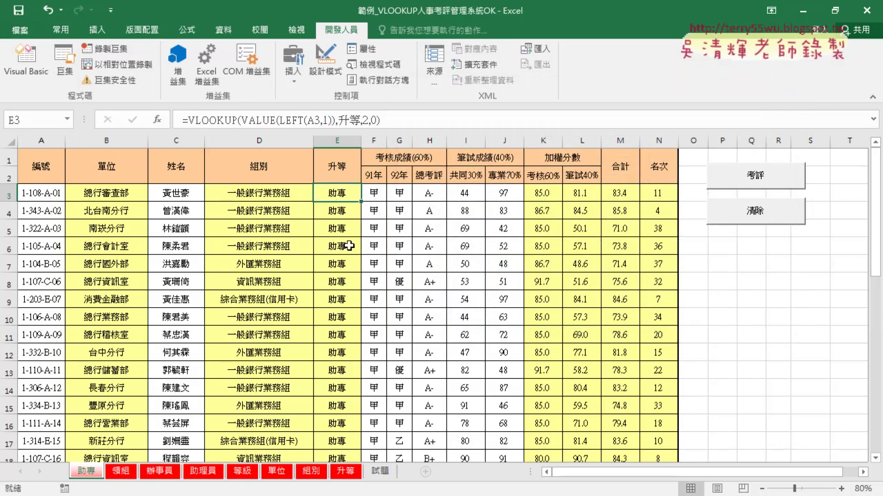
# Inspect the weighted score formulas in K3 and L3 and the ranking formula in N3
pyautogui.click(543, 194)
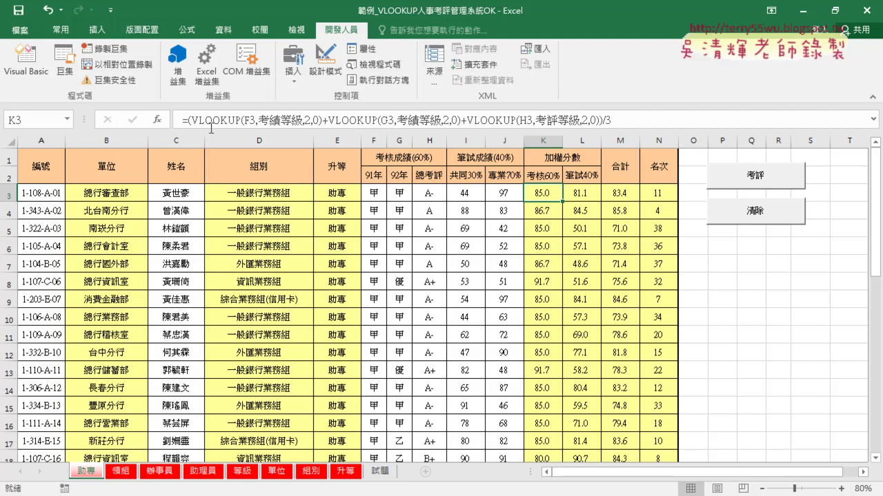
pyautogui.click(583, 197)
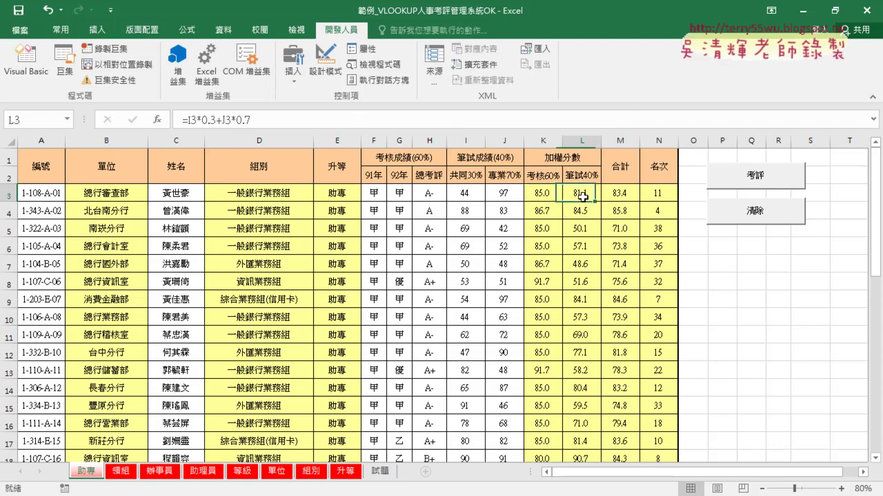
pyautogui.click(619, 196)
pyautogui.click(662, 196)
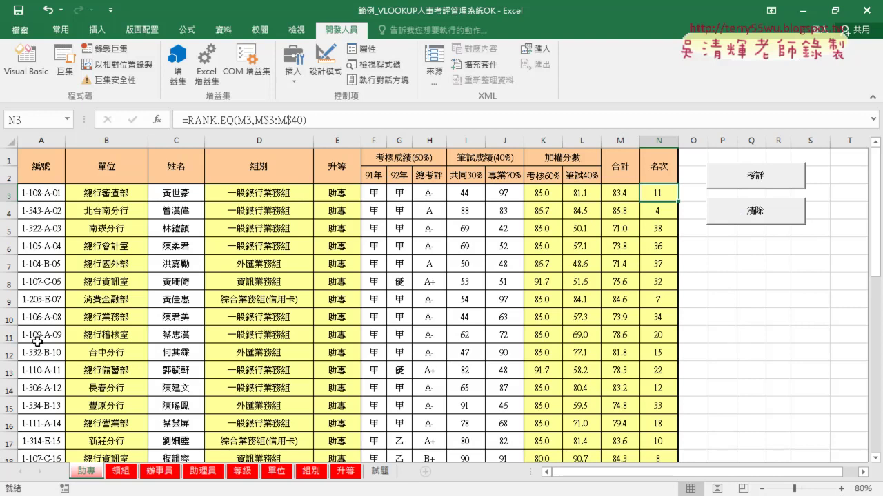
# Check the B3 unit and D3 group lookups, then clear and refill the columns with 清除 and 考評
pyautogui.click(118, 196)
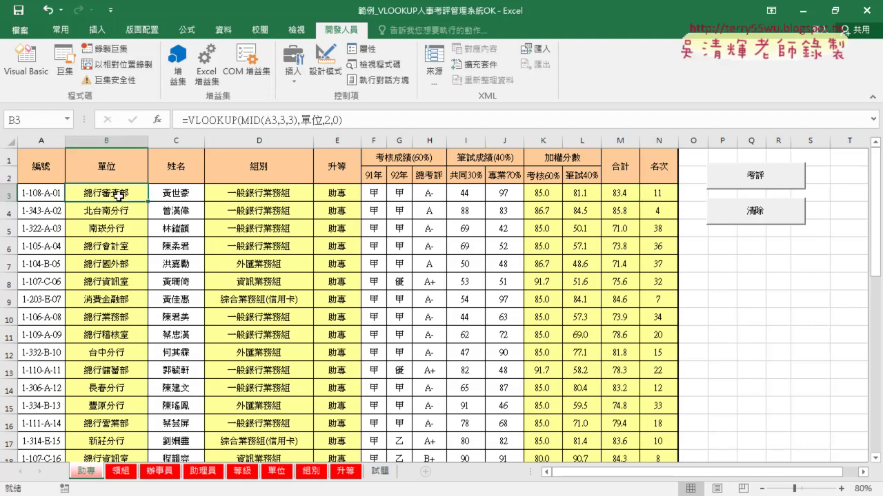
pyautogui.click(266, 198)
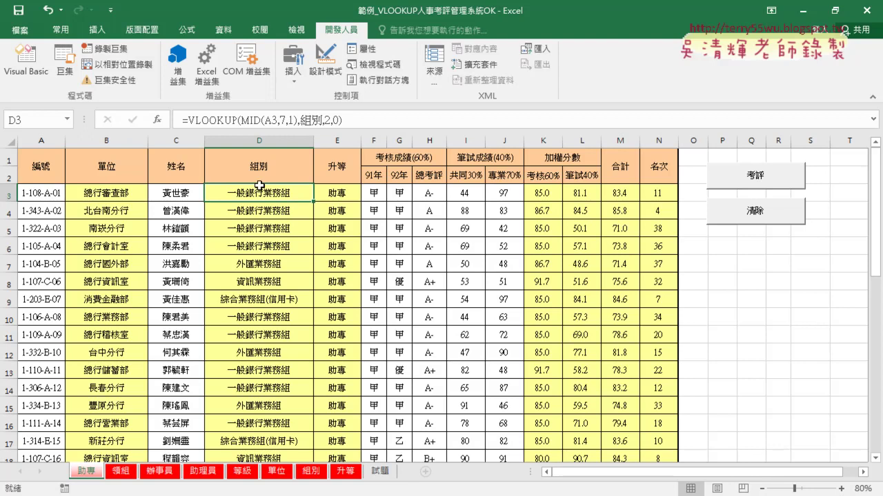
pyautogui.click(755, 215)
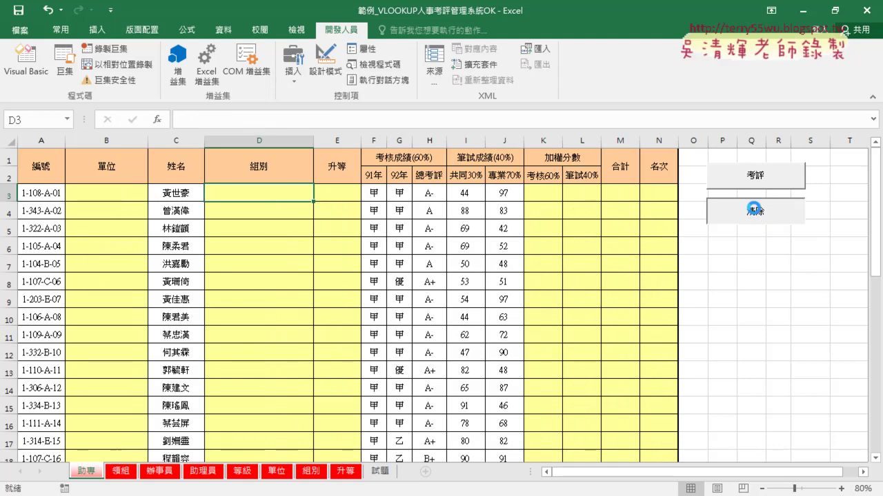
pyautogui.click(776, 180)
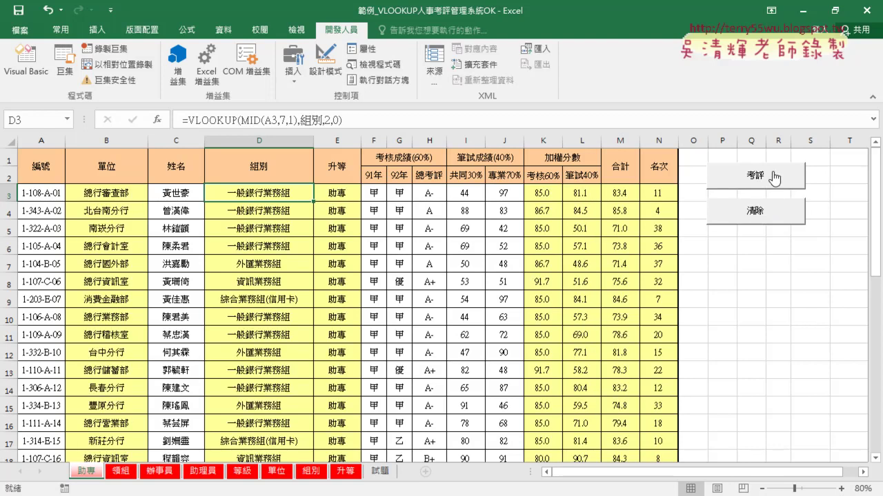
pyautogui.rightClick(775, 179)
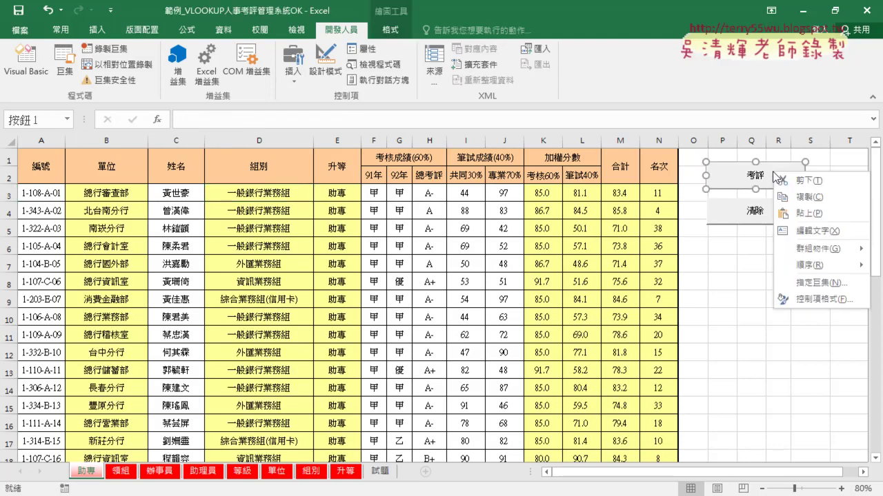
pyautogui.click(807, 284)
pyautogui.click(846, 177)
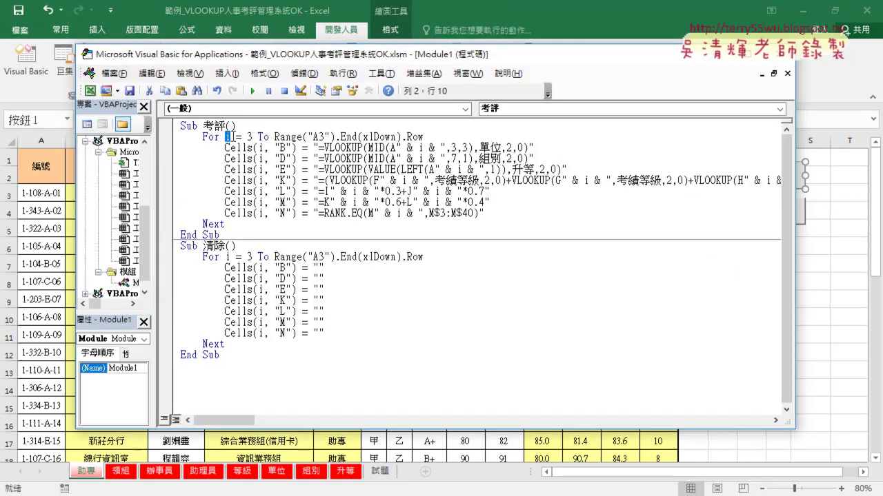
pyautogui.moveTo(224, 137); pyautogui.dragTo(254, 137)
pyautogui.moveTo(273, 136); pyautogui.dragTo(423, 137)
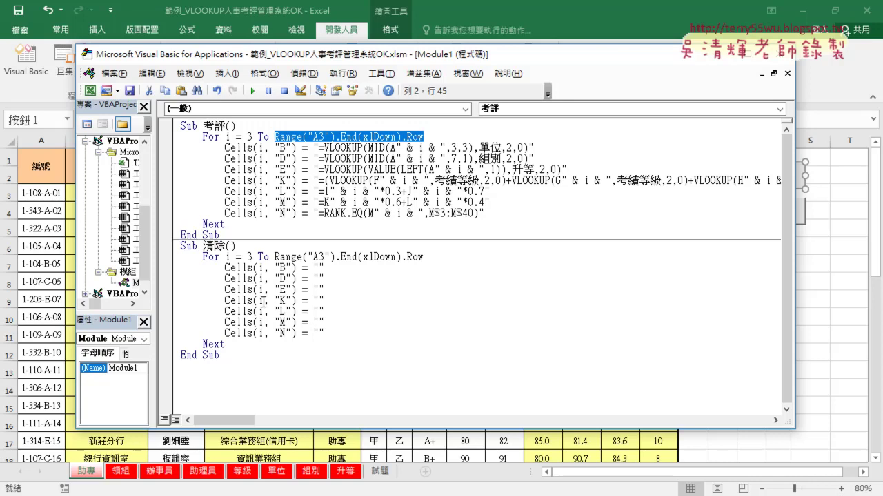
pyautogui.moveTo(221, 354); pyautogui.dragTo(170, 263)
pyautogui.click(278, 269)
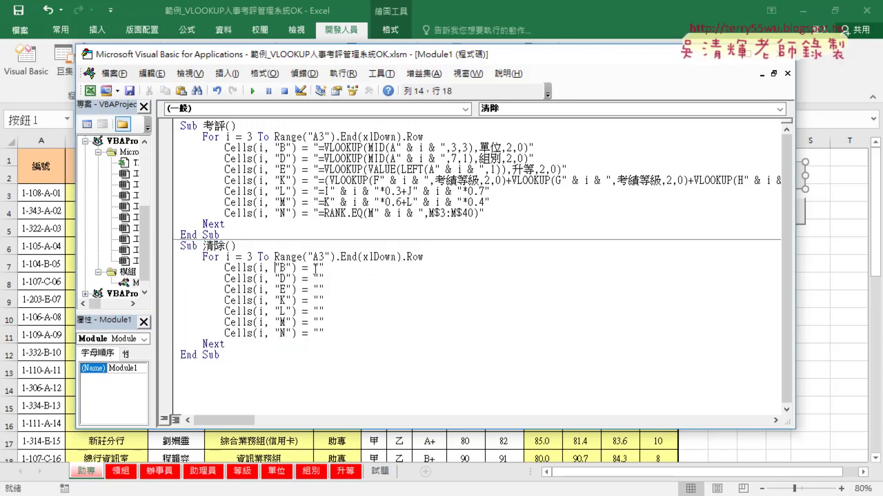
pyautogui.doubleClick(317, 267)
pyautogui.moveTo(318, 146); pyautogui.dragTo(529, 147)
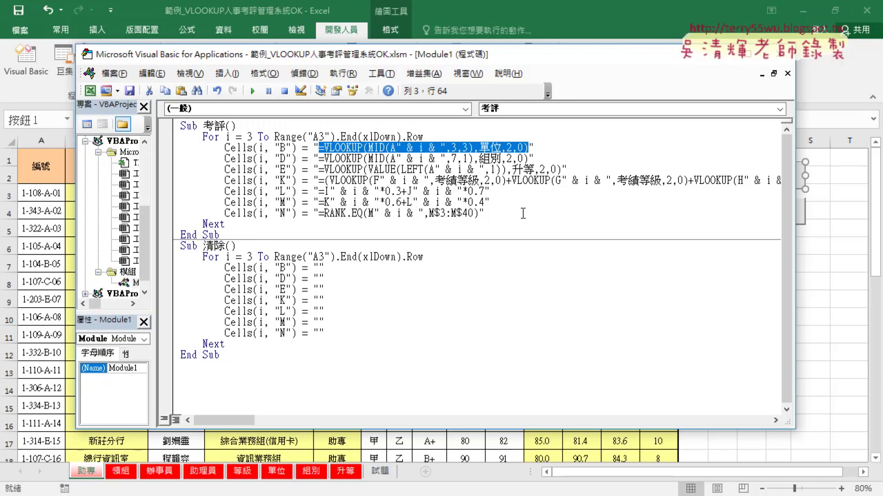
pyautogui.click(466, 161)
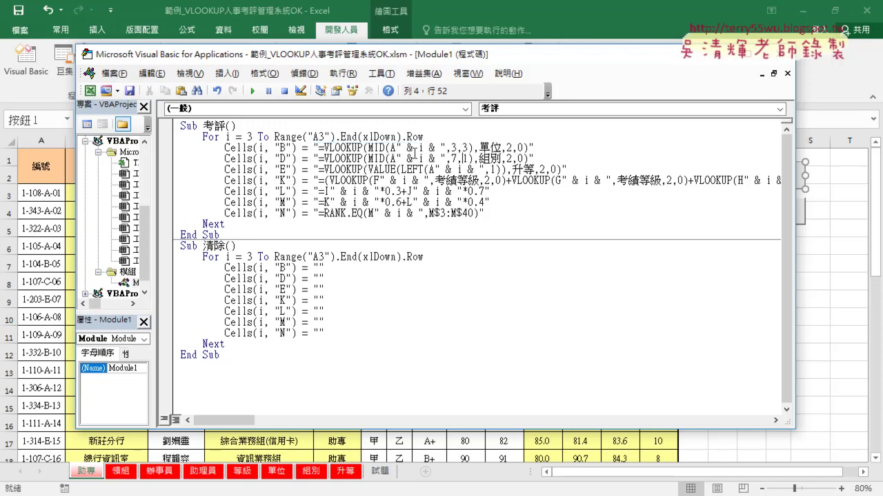
pyautogui.doubleClick(398, 146)
pyautogui.moveTo(398, 147); pyautogui.dragTo(445, 147)
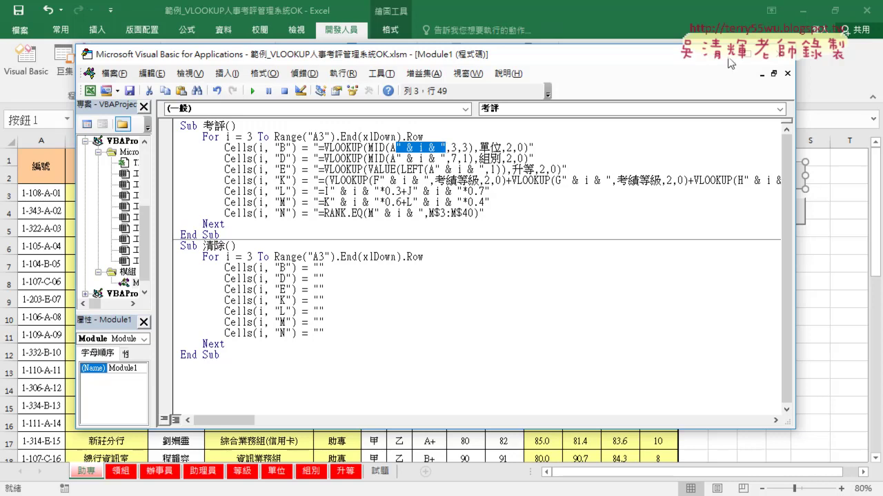
pyautogui.click(780, 59)
pyautogui.click(757, 319)
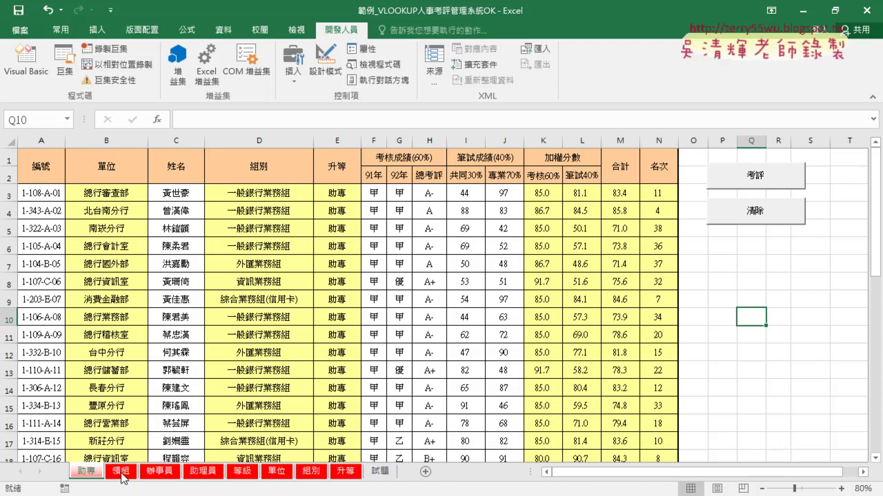
pyautogui.click(121, 474)
pyautogui.click(154, 475)
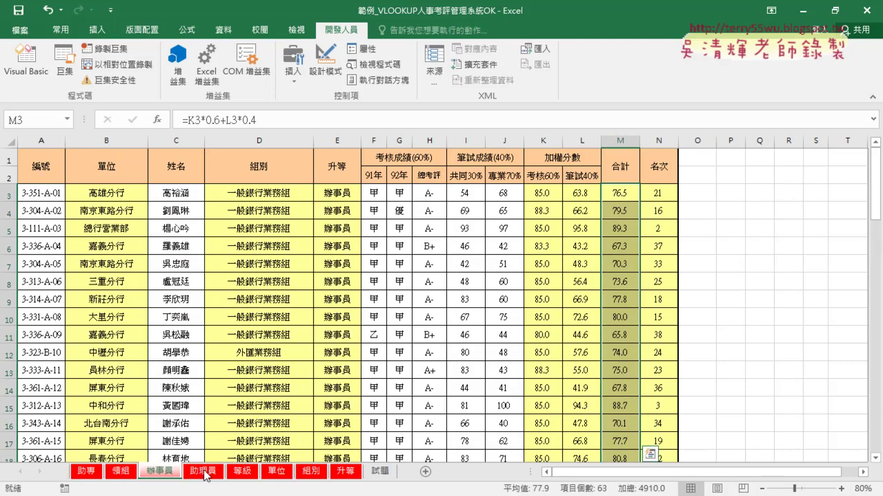
pyautogui.click(205, 474)
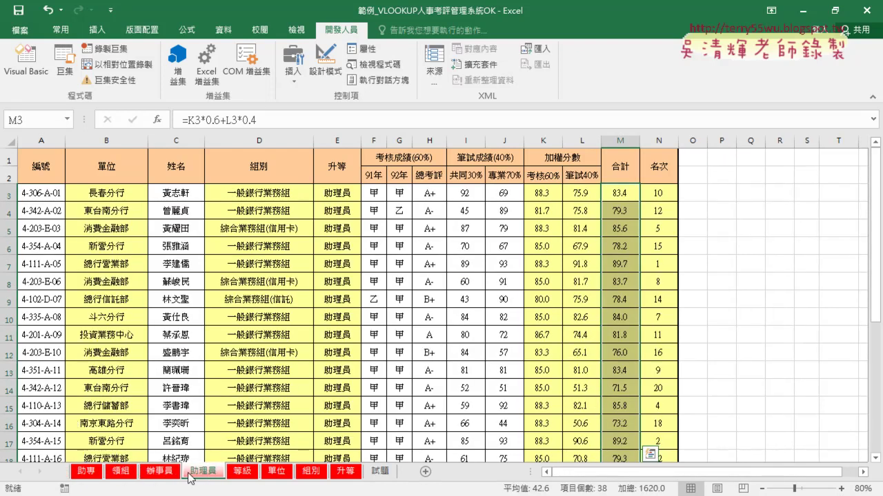
pyautogui.click(88, 474)
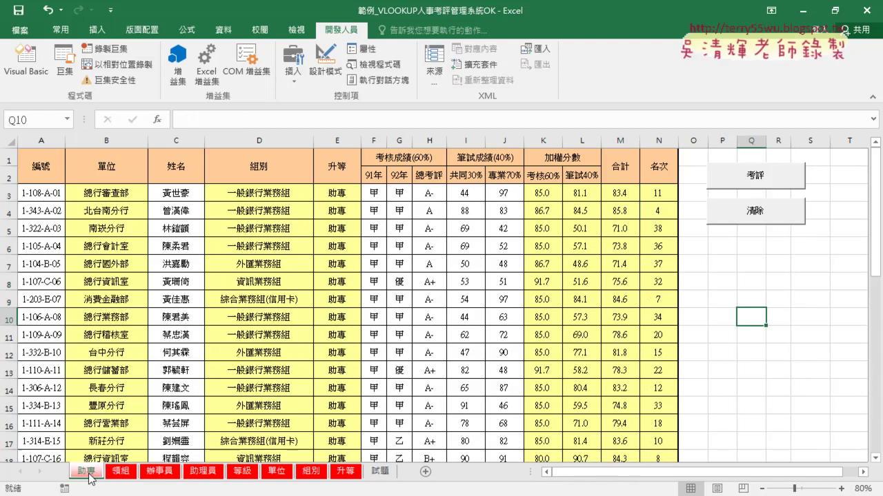
pyautogui.click(120, 474)
pyautogui.click(160, 471)
pyautogui.click(204, 472)
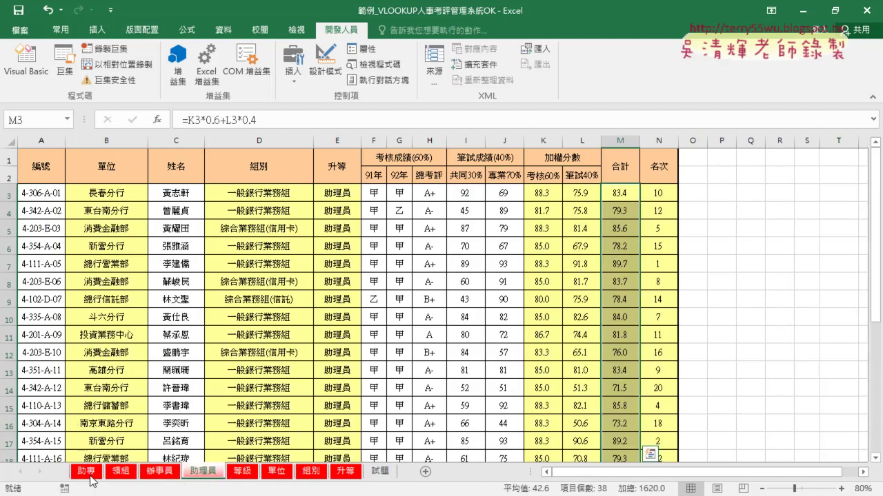
pyautogui.click(91, 473)
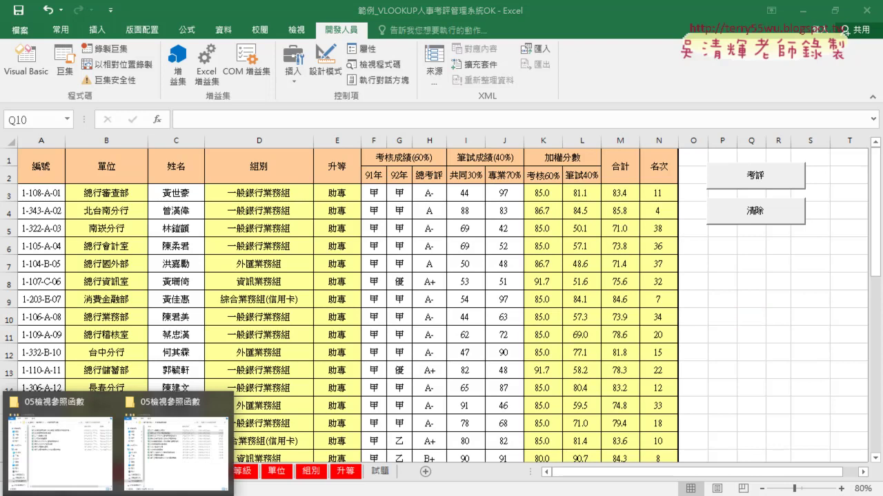
# In the example files folder, select the workbook 範例_VLOOKUP飯店管理OK
pyautogui.click(191, 458)
pyautogui.click(283, 165)
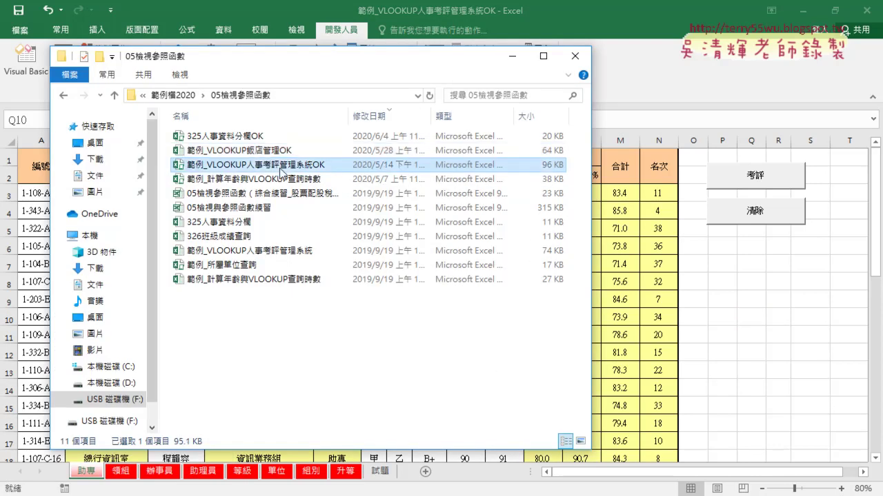
pyautogui.click(275, 153)
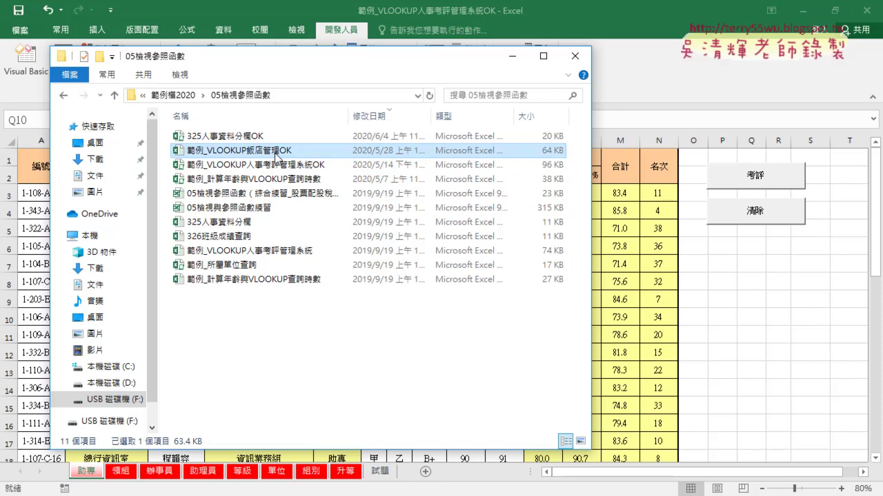
# Move the folder window to the right and briefly underline employee number A3, then erase the mark
pyautogui.moveTo(285, 69); pyautogui.dragTo(475, 67)
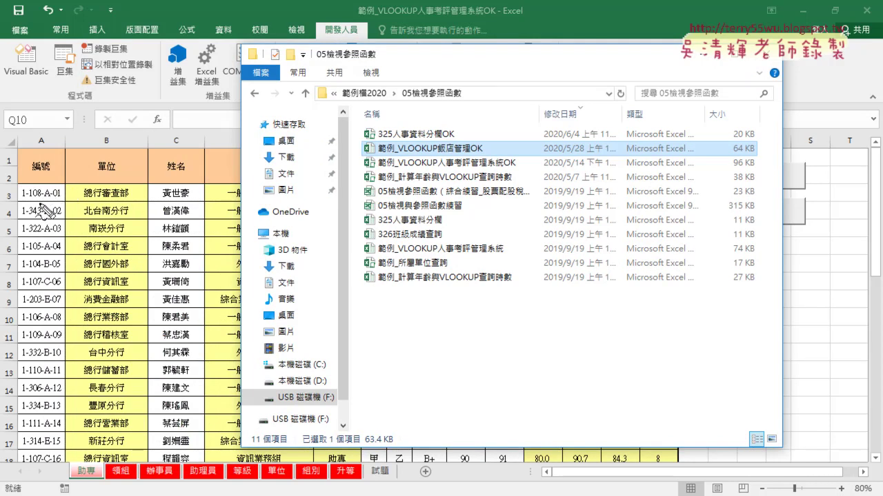
pyautogui.moveTo(22, 200); pyautogui.dragTo(56, 200)
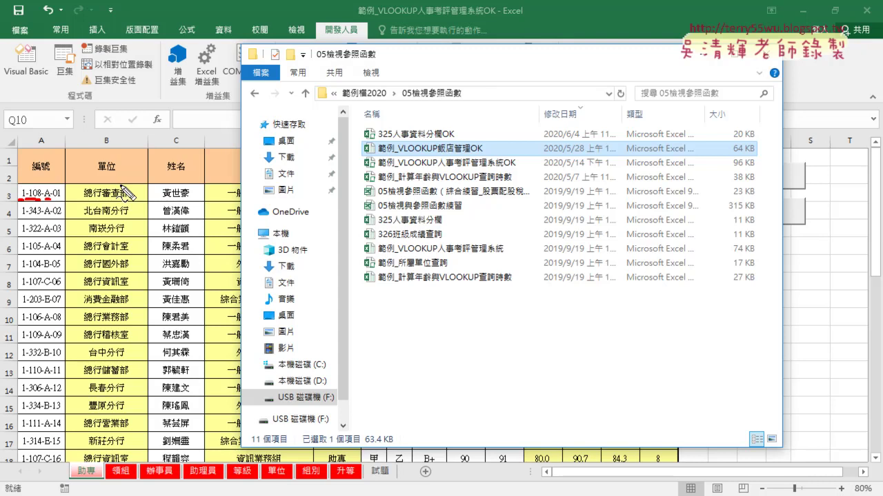
pyautogui.moveTo(123, 187); pyautogui.dragTo(122, 187)
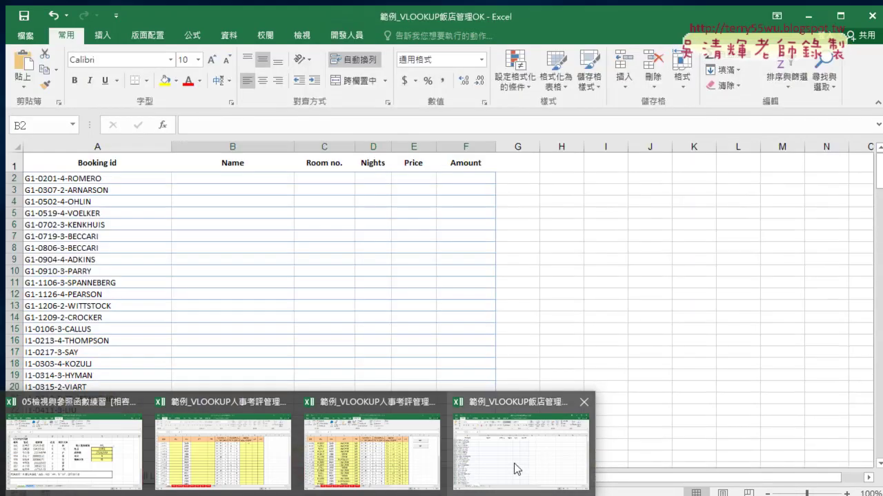
# On the Booking sheet, select the Booking_id column, delete its formulas and paste them back
pyautogui.click(513, 467)
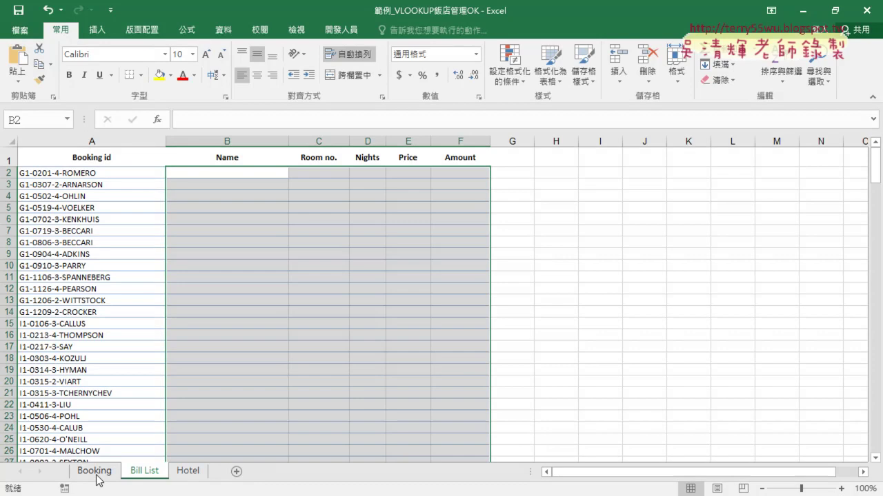
pyautogui.click(96, 472)
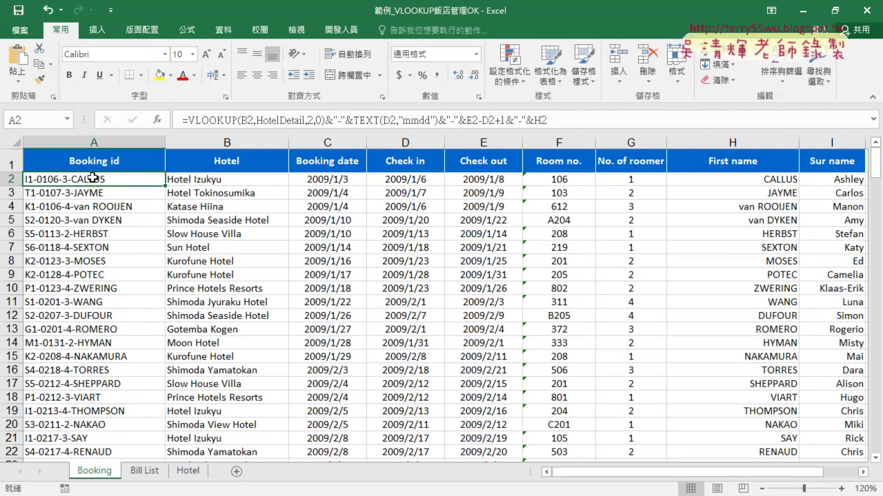
pyautogui.hotkey('ctrl', 'shift', 'Down')
pyautogui.press('Delete')
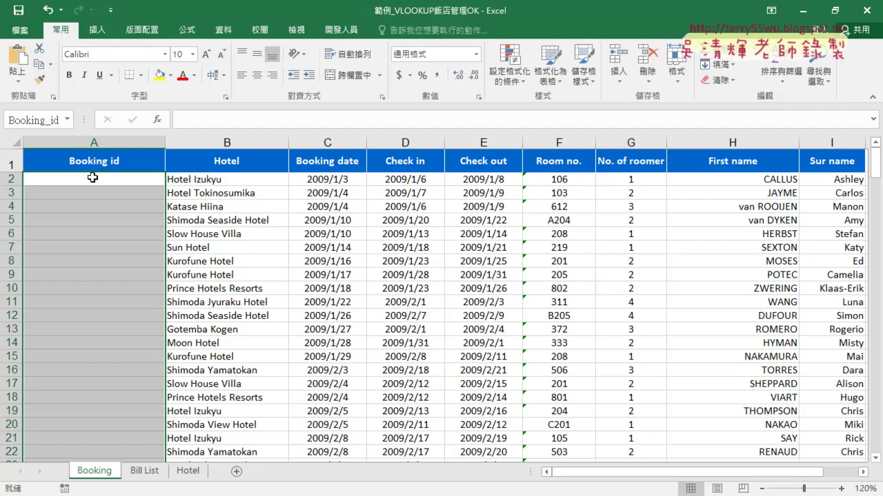
pyautogui.hotkey('ctrl', 'v')
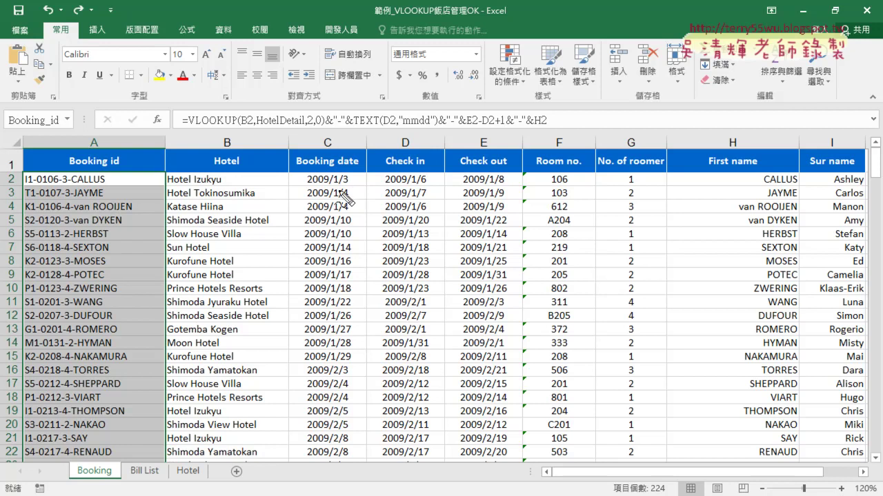
# Underline the hotel code and name, sketch how Hotel Izukyu feeds the Booking id, then erase the ink
pyautogui.moveTo(25, 185); pyautogui.dragTo(33, 185)
pyautogui.moveTo(222, 185); pyautogui.dragTo(168, 184)
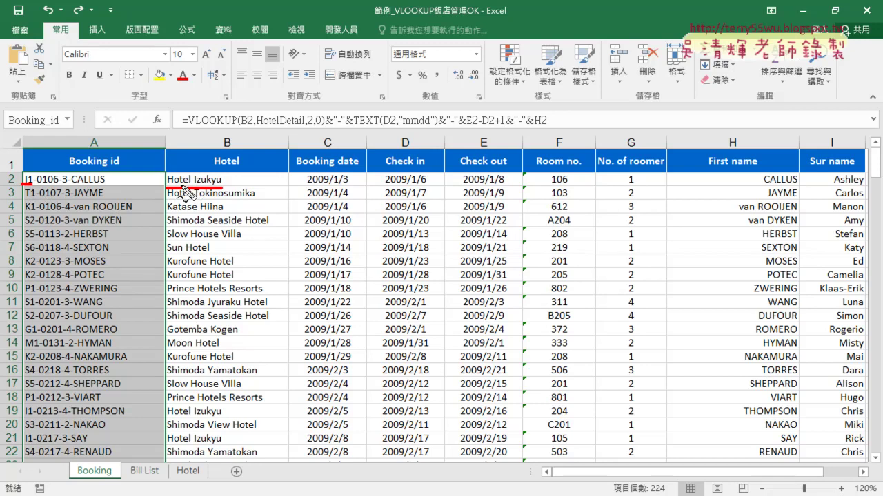
pyautogui.moveTo(190, 177)
pyautogui.mouseDown()
pyautogui.moveTo(25, 181)
pyautogui.moveTo(21, 171)
pyautogui.mouseUp()
pyautogui.press('Escape')
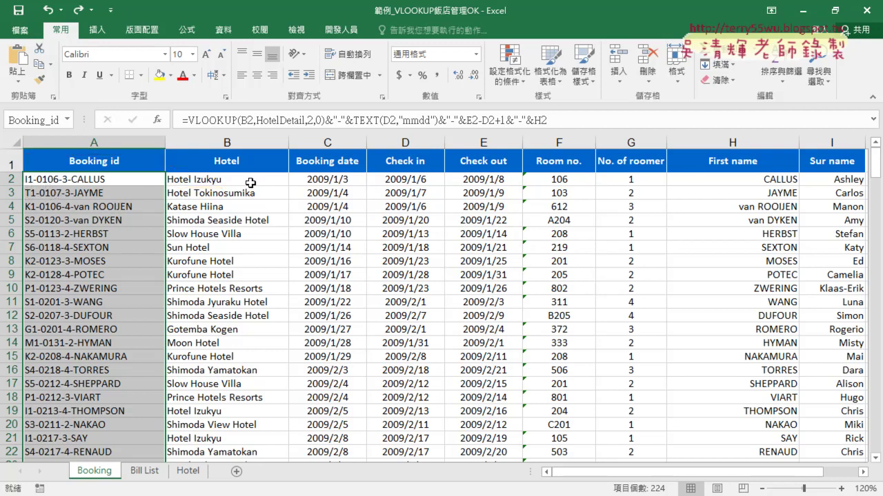
# On the Hotel sheet, select the hotel name-to-Hotel id table I1:J10
pyautogui.click(187, 471)
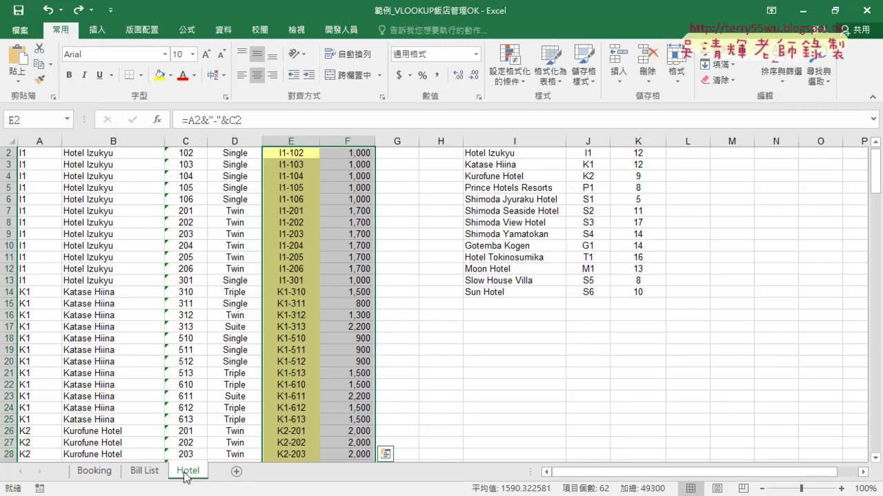
pyautogui.scroll(1, 479, 424)
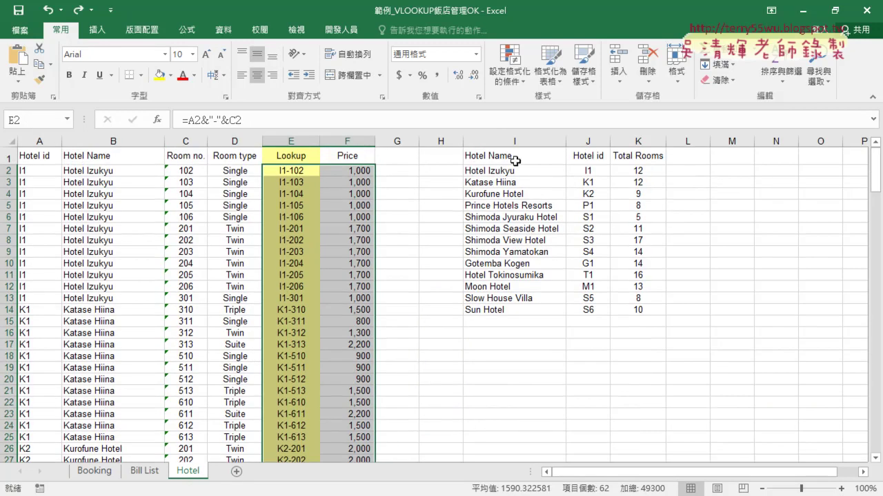
pyautogui.moveTo(506, 157); pyautogui.dragTo(593, 263)
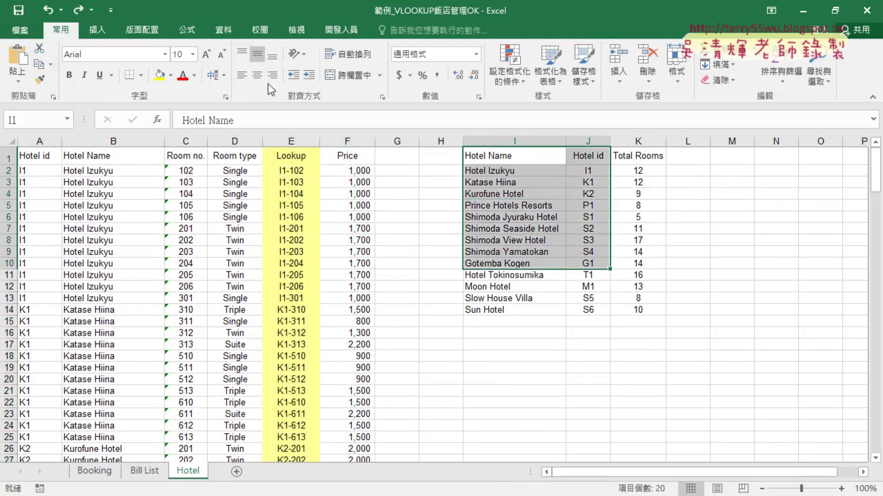
pyautogui.click(192, 31)
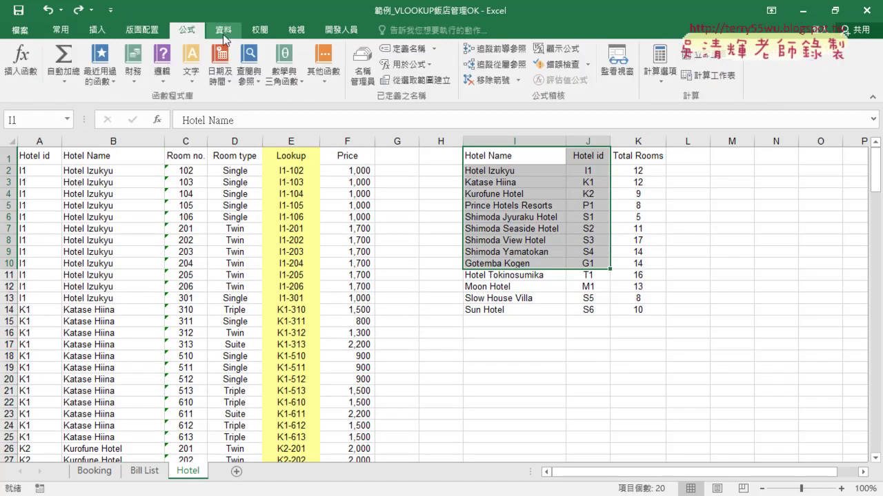
# Open Name Manager and view the range that Hotel_Name refers to
pyautogui.click(362, 79)
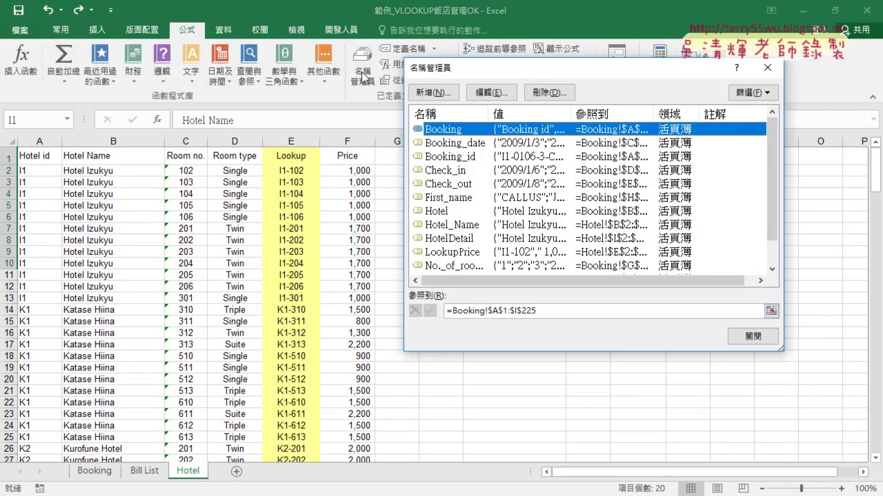
pyautogui.click(467, 230)
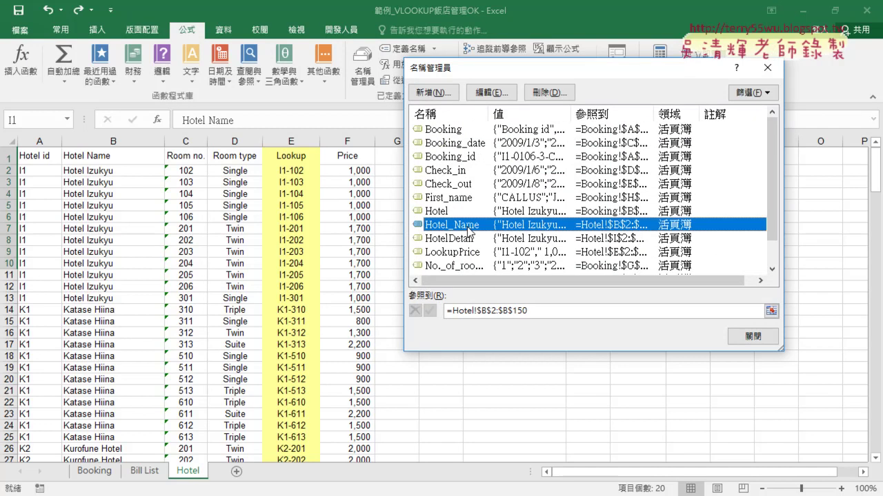
pyautogui.click(537, 310)
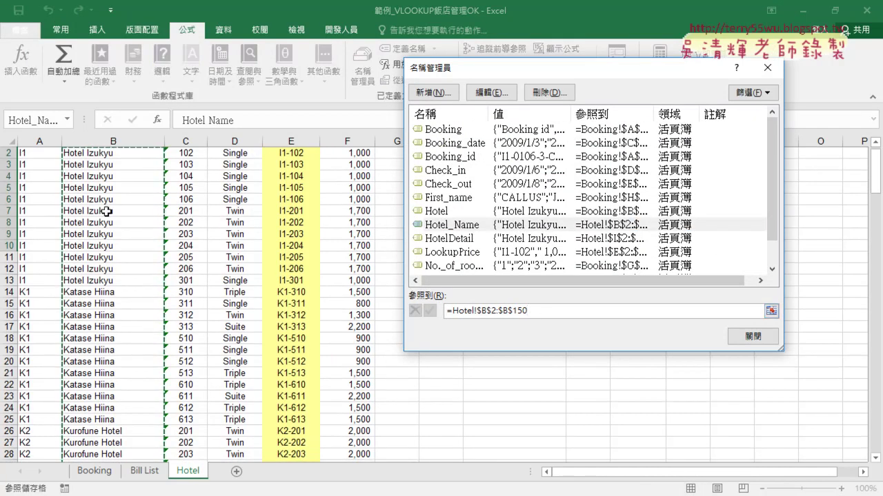
pyautogui.scroll(1, 102, 228)
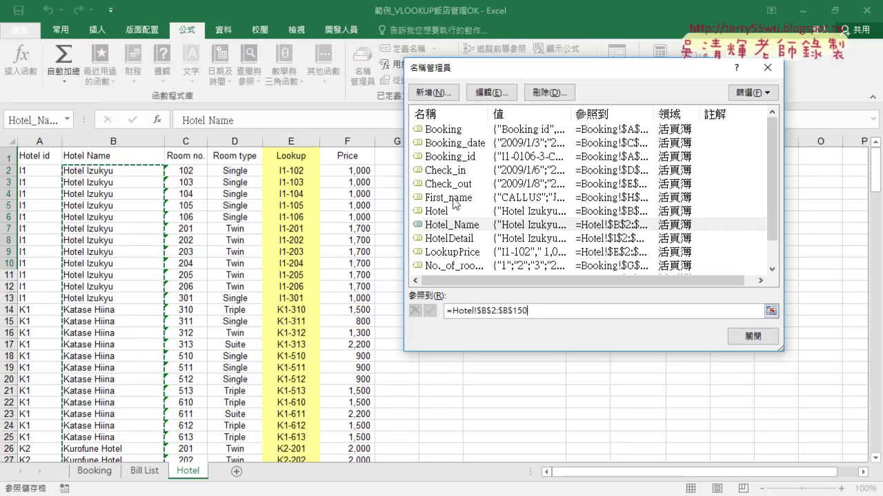
# Widen the names column, check that HotelDetail refers to Hotel!$I$2:$K$14, and close Name Manager
pyautogui.moveTo(489, 114)
pyautogui.mouseDown()
pyautogui.moveTo(566, 115)
pyautogui.moveTo(552, 116)
pyautogui.mouseUp()
pyautogui.click(480, 225)
pyautogui.click(480, 238)
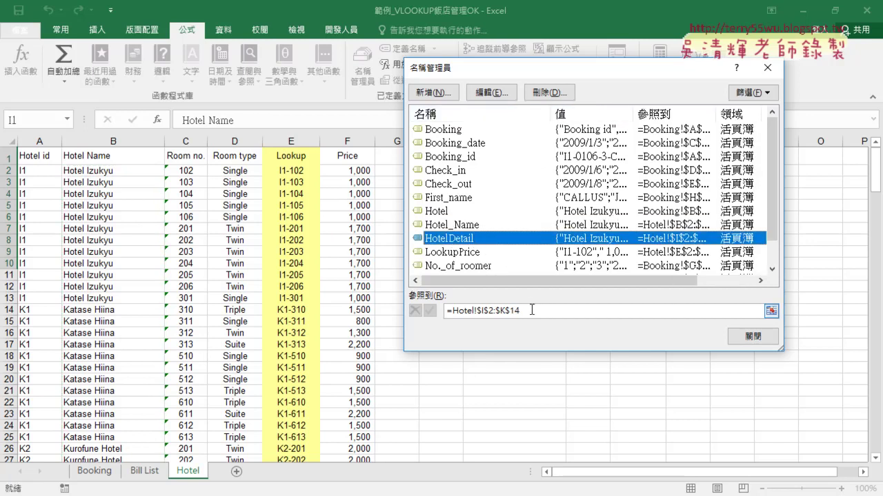
pyautogui.click(531, 310)
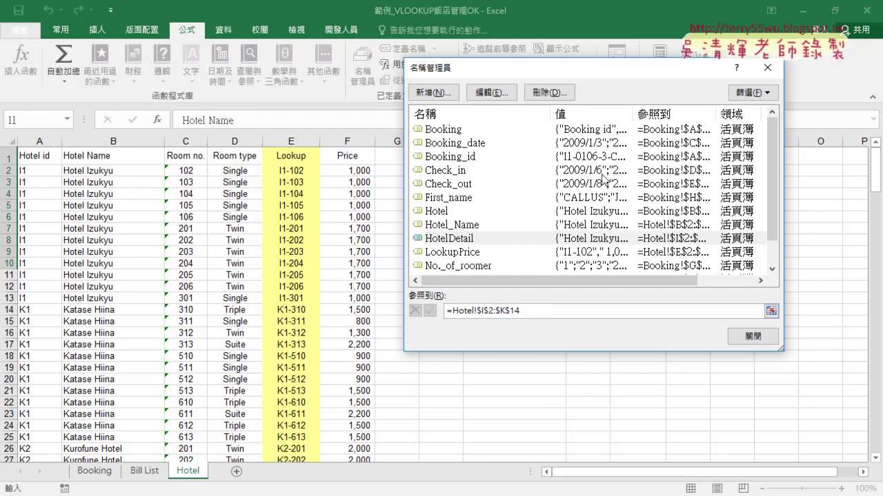
pyautogui.moveTo(775, 196); pyautogui.dragTo(772, 248)
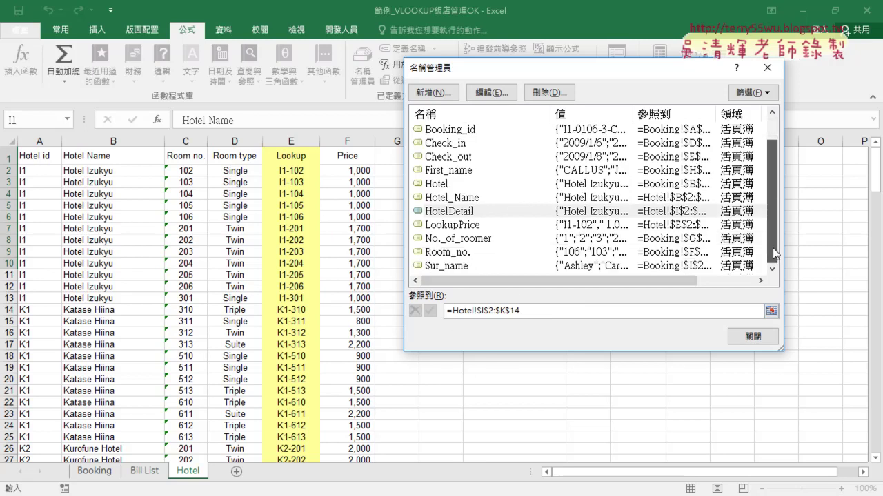
pyautogui.click(767, 66)
pyautogui.click(95, 471)
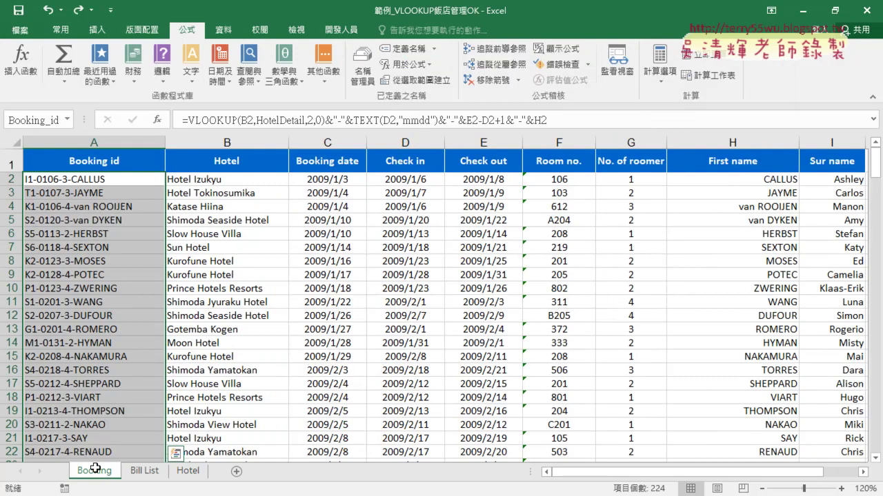
pyautogui.click(238, 180)
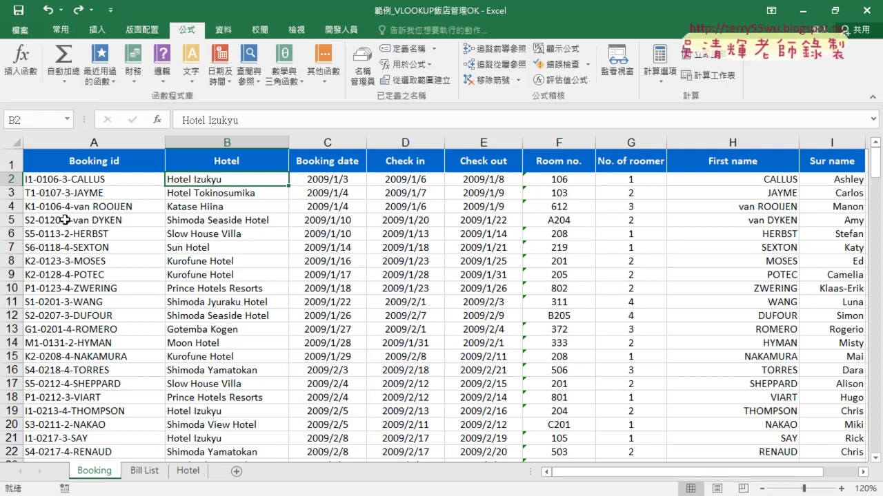
pyautogui.moveTo(40, 185); pyautogui.dragTo(53, 185)
pyautogui.moveTo(168, 184); pyautogui.dragTo(215, 185)
pyautogui.moveTo(26, 185); pyautogui.dragTo(33, 185)
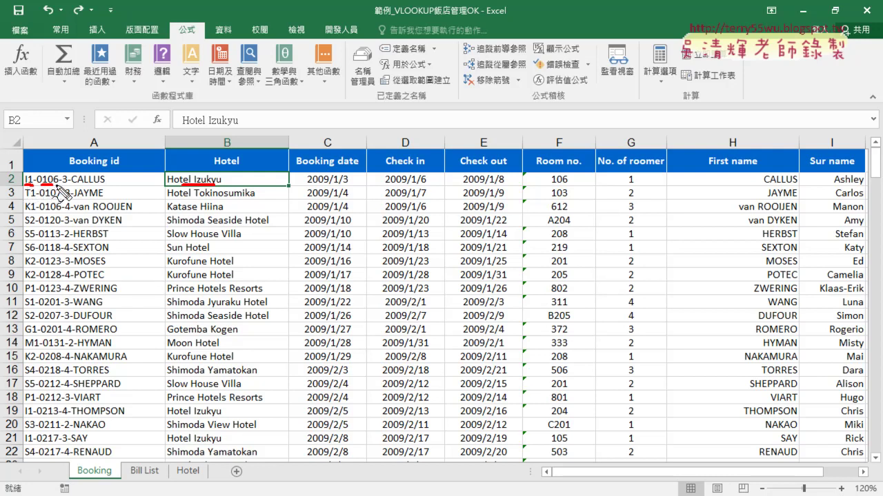
pyautogui.moveTo(394, 184)
pyautogui.mouseDown()
pyautogui.moveTo(427, 183)
pyautogui.moveTo(424, 165)
pyautogui.moveTo(428, 187)
pyautogui.mouseUp()
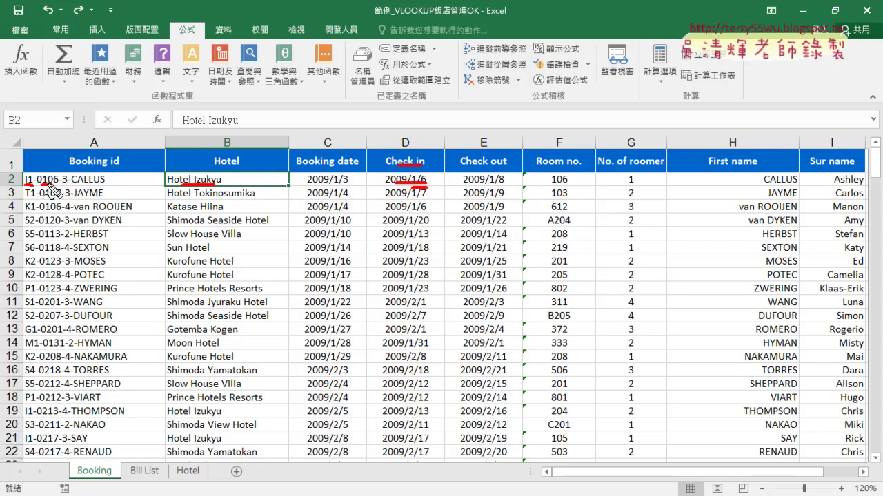
pyautogui.moveTo(52, 184); pyautogui.dragTo(70, 185)
pyautogui.moveTo(480, 185); pyautogui.dragTo(507, 185)
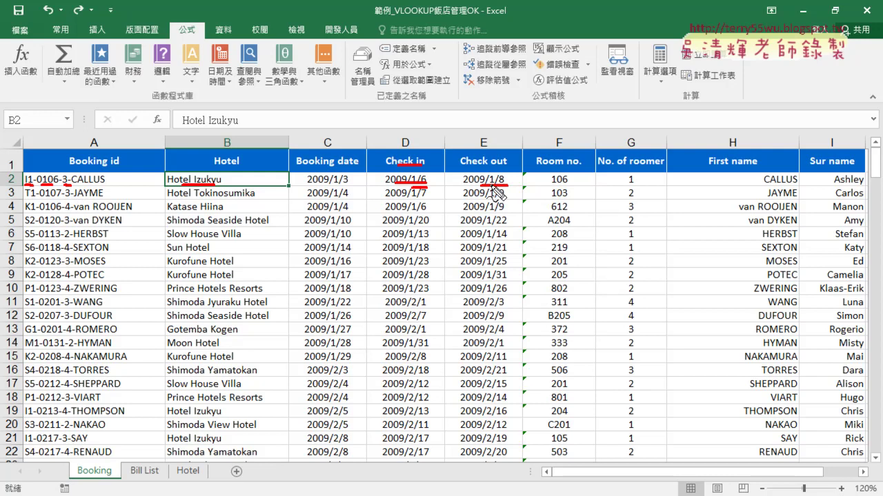
pyautogui.moveTo(405, 184); pyautogui.dragTo(386, 185)
pyautogui.moveTo(72, 185); pyautogui.dragTo(105, 185)
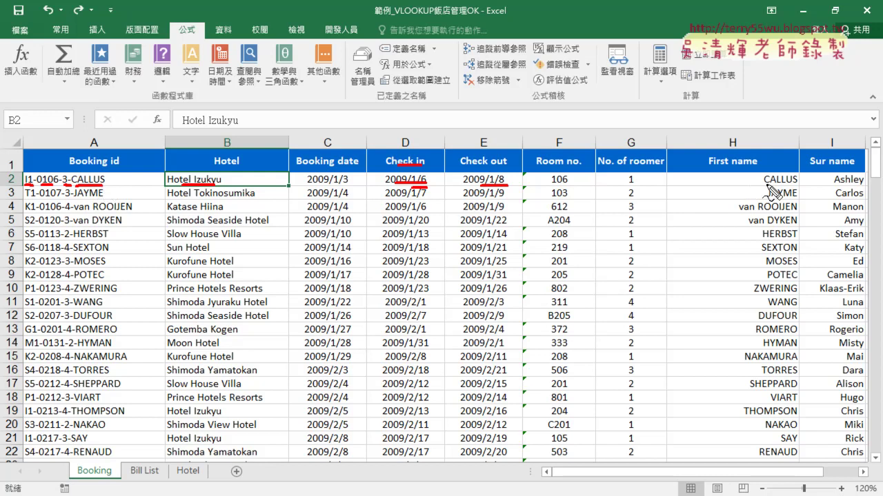
pyautogui.moveTo(764, 185); pyautogui.dragTo(796, 185)
pyautogui.press('Escape')
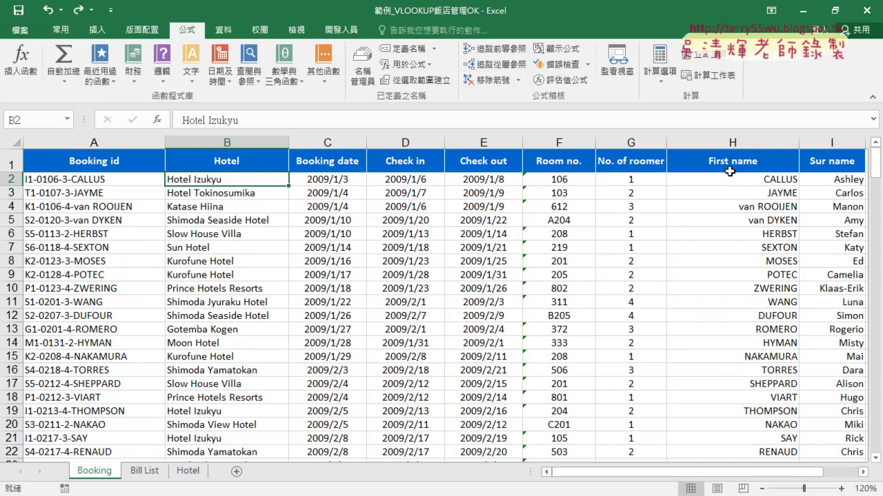
pyautogui.click(94, 181)
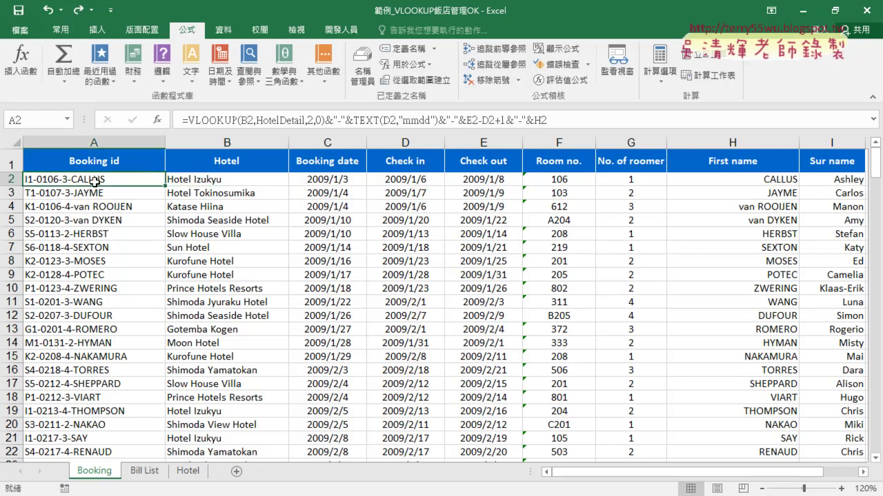
# Select A2 down to A225 and delete all the Booking id formulas
pyautogui.hotkey('ctrl', 'shift', 'Down')
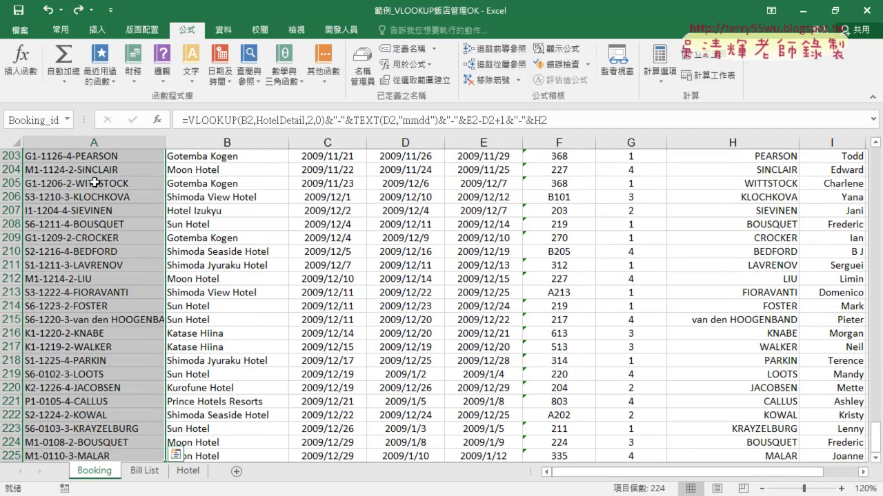
pyautogui.press('Delete')
pyautogui.scroll(20, 95, 182)
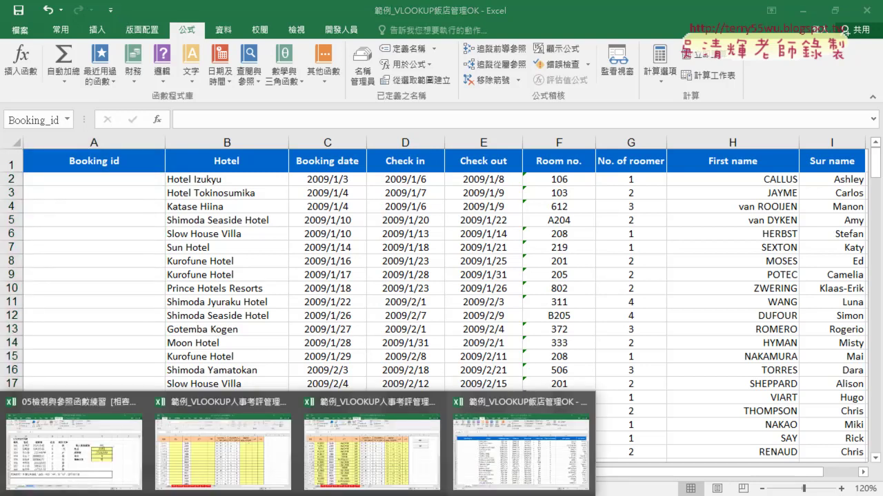
# Switch to the 人事考評 workbook and view the 升等 VLOOKUP formula in E3
pyautogui.click(372, 448)
pyautogui.click(350, 195)
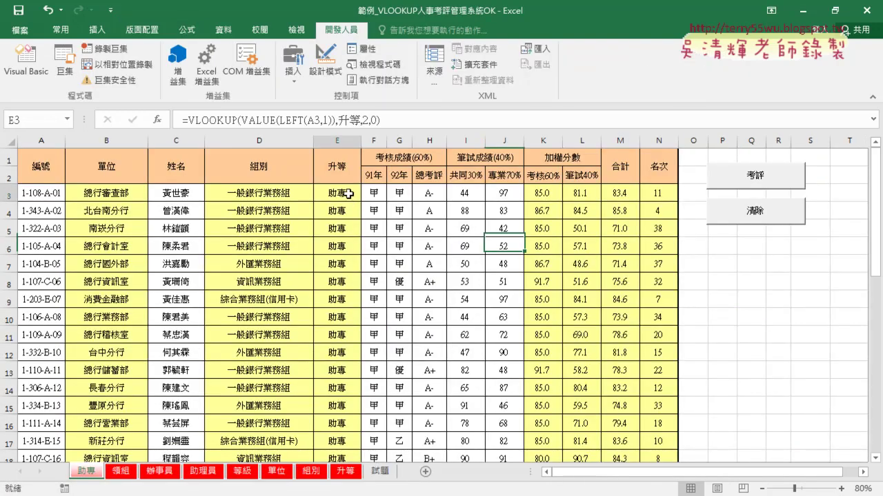